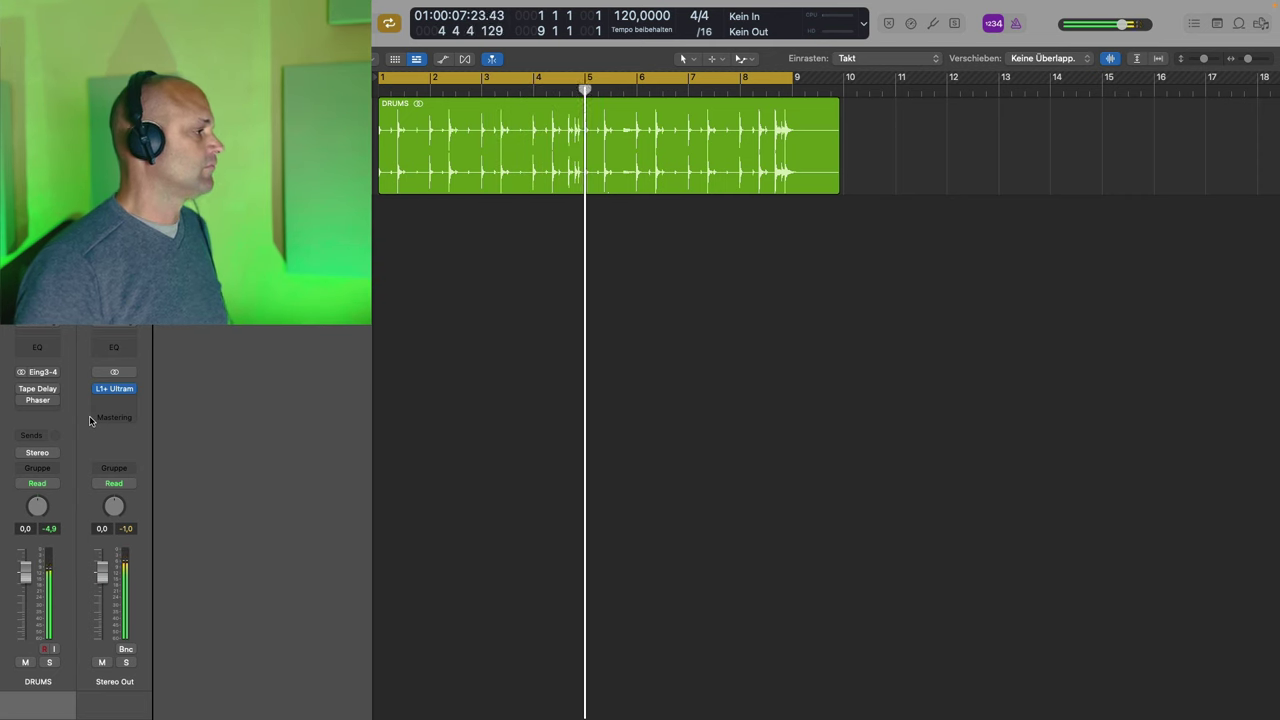
Stop playback, return to the project start, and move bars 3 to 5 of the DRUMS region onto a second track below.
key("space")
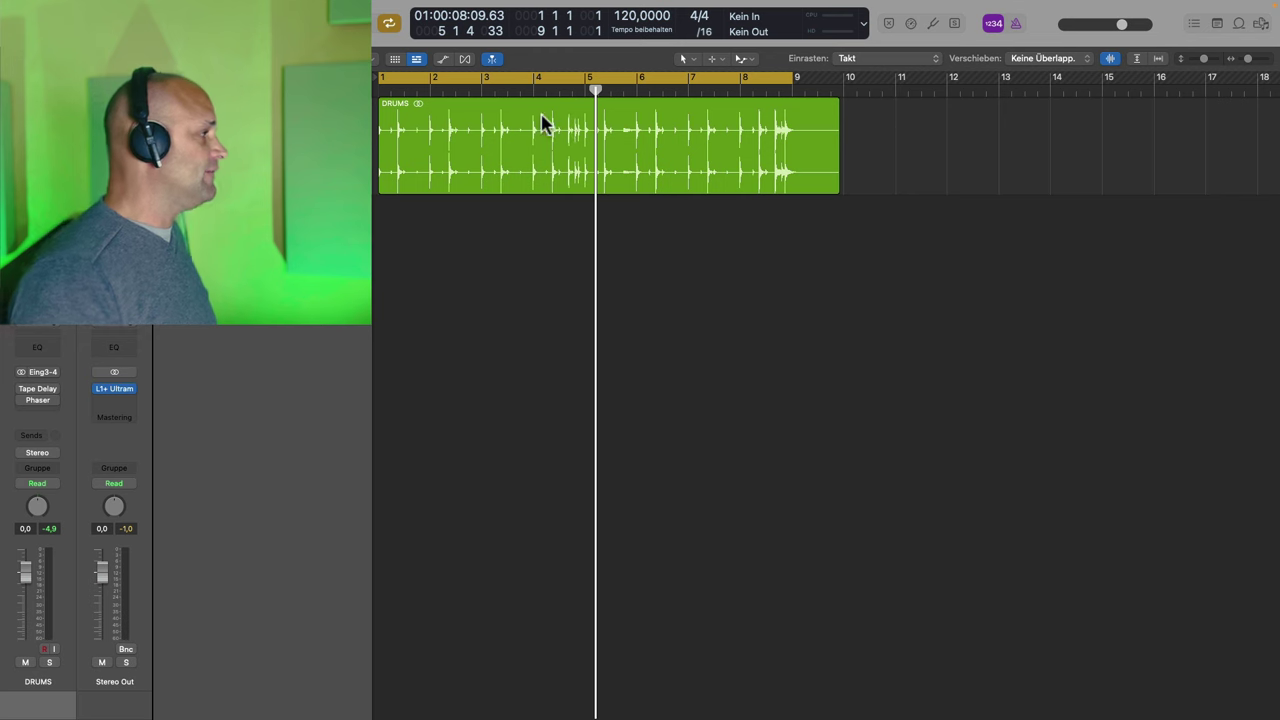
key("Return")
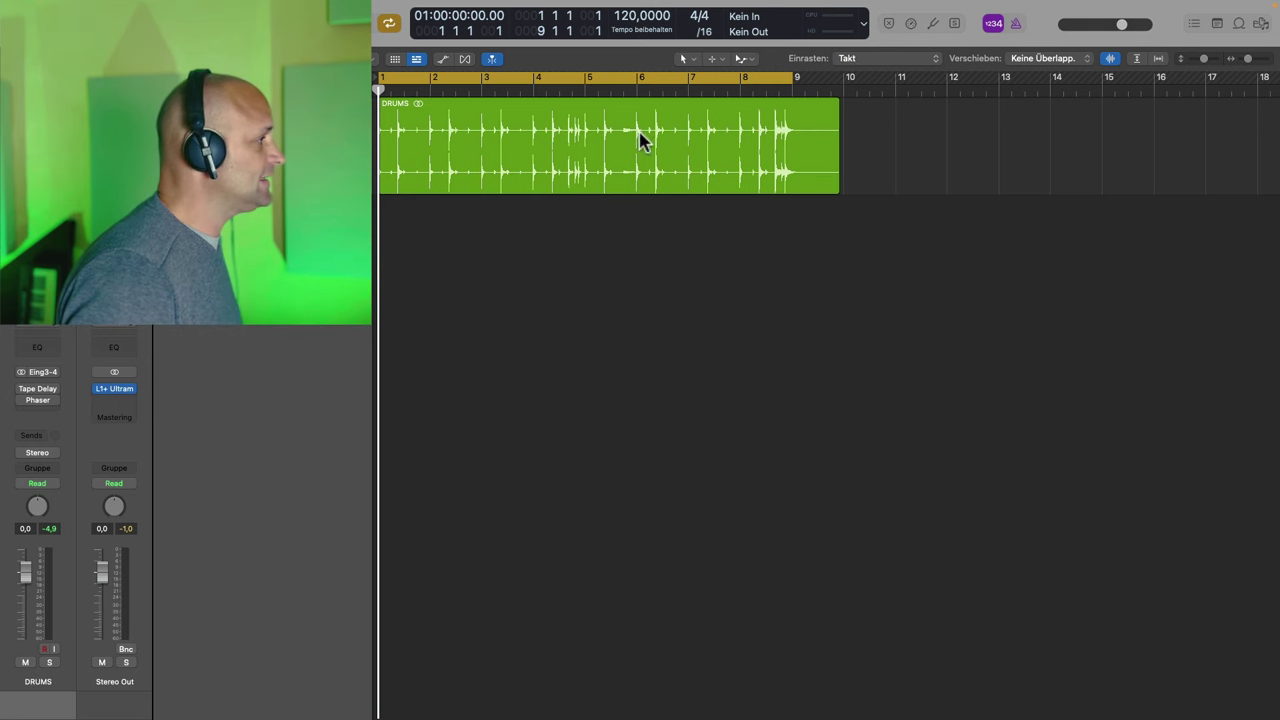
left_click_drag(484, 180, 586, 178)
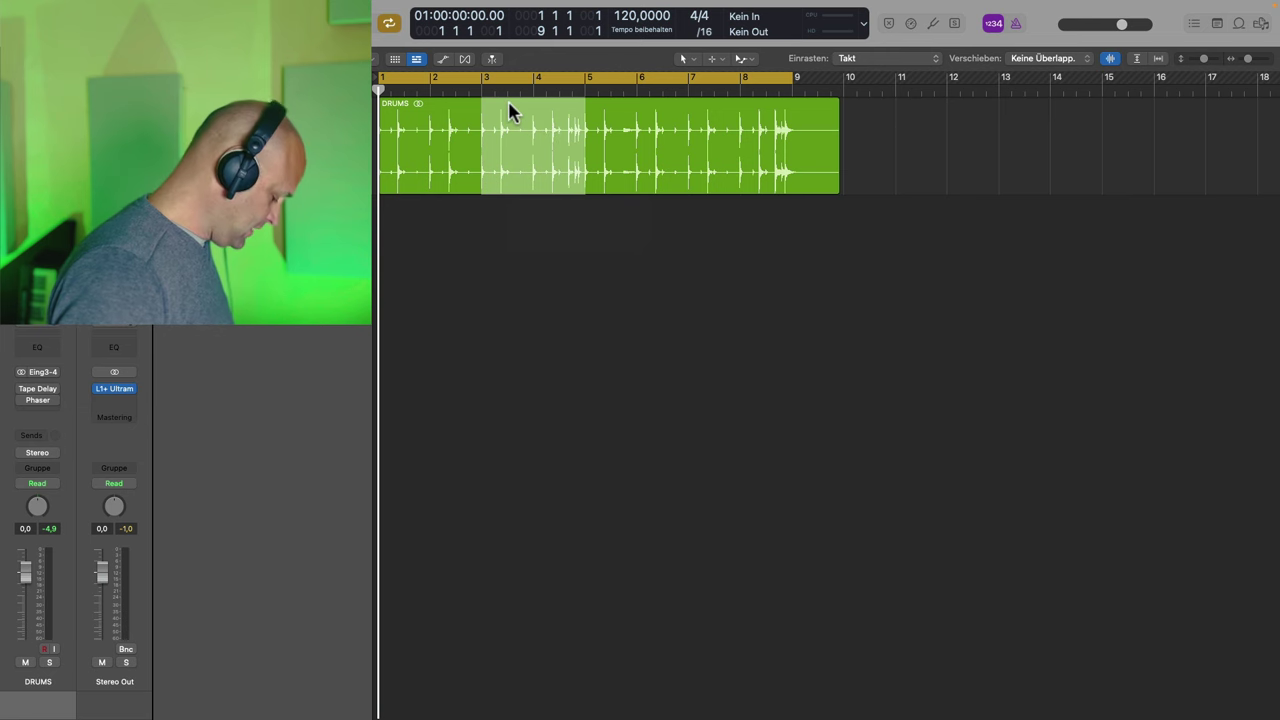
left_click_drag(510, 112, 513, 238)
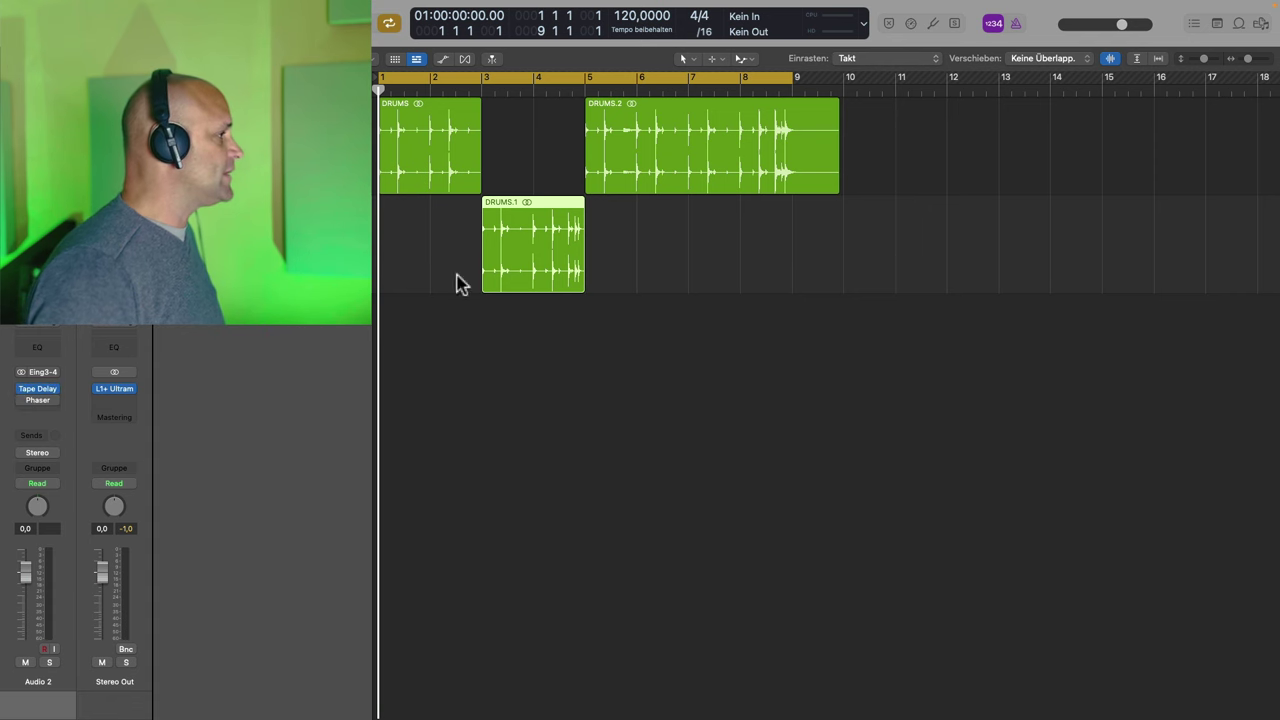
Open the Audio 2 track's Tape Delay and play the arrangement to check the effect on the moved section.
left_click(39, 391)
left_click_drag(647, 185, 906, 212)
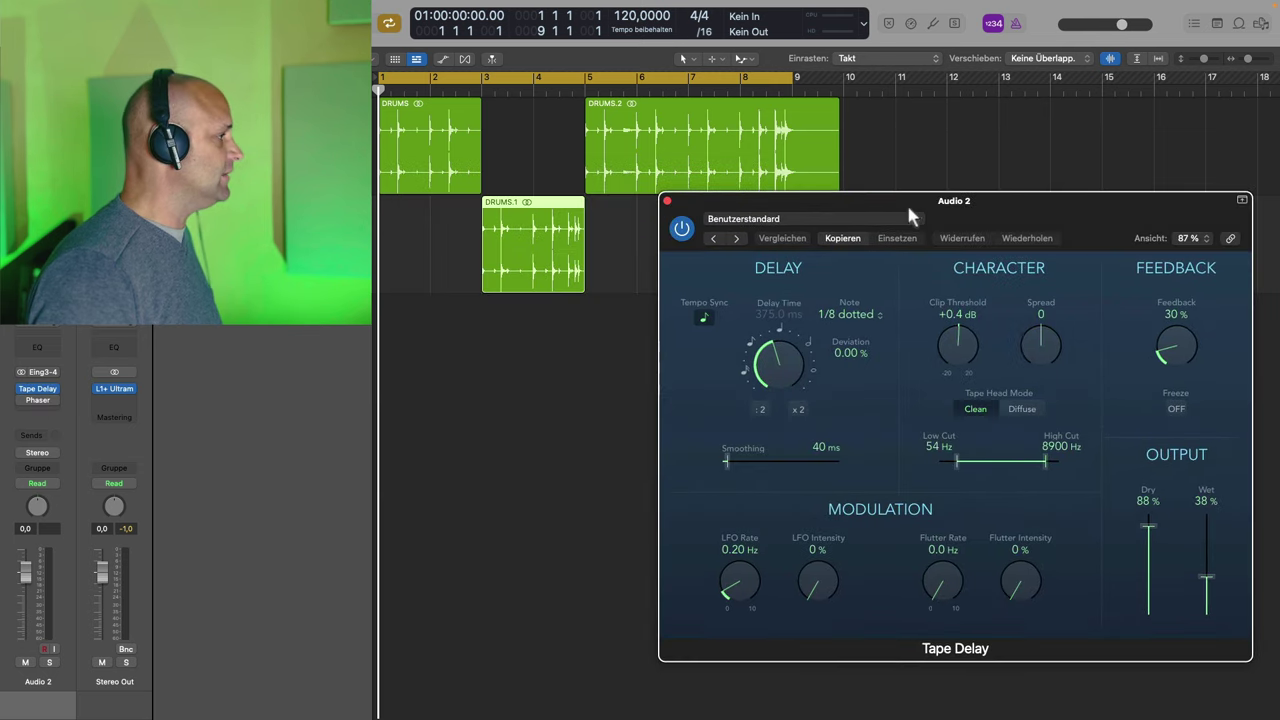
key("space")
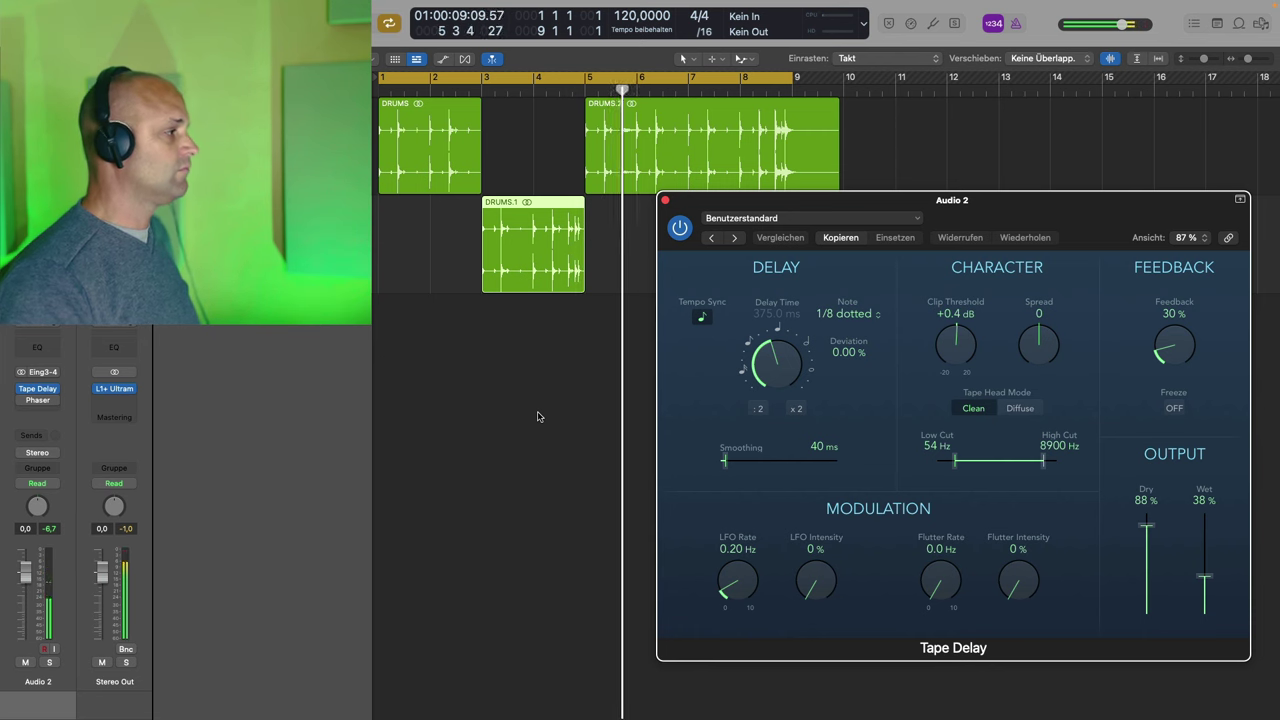
key("space")
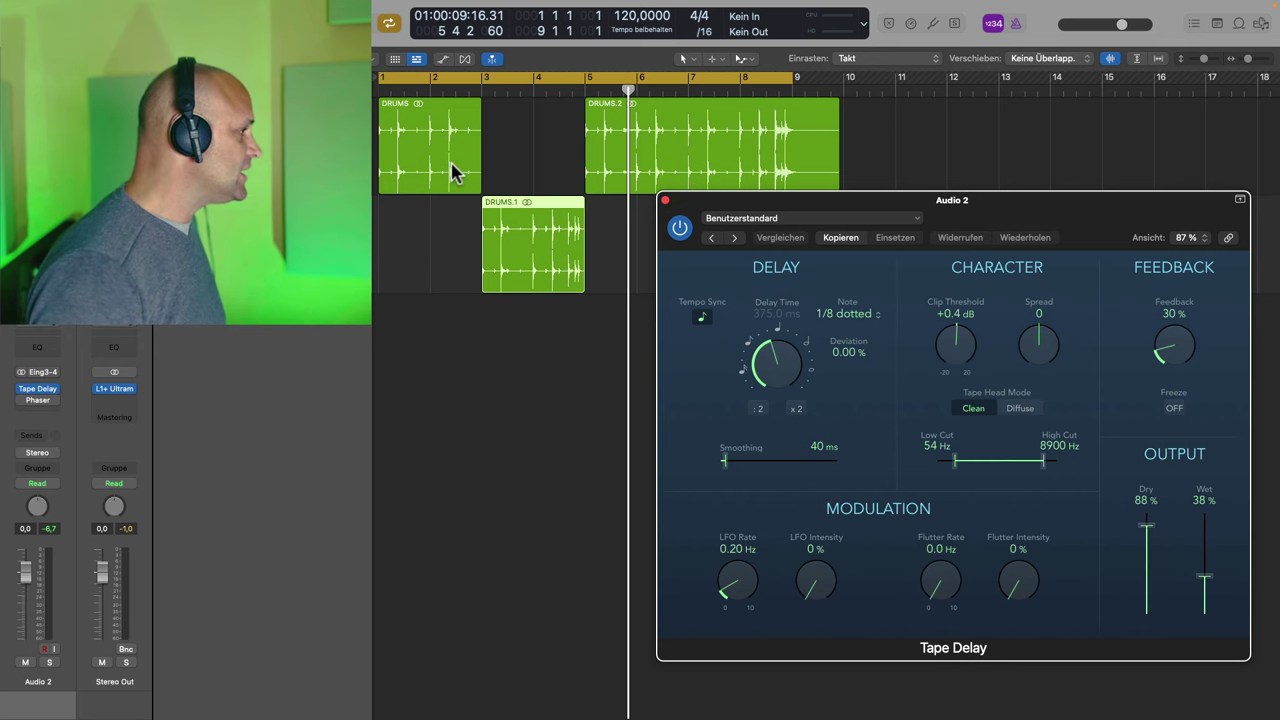
Add short fade-ins at the starts of the DRUMS.1 and DRUMS.2 regions at bars 3 and 5.
left_click(455, 224)
left_click_drag(452, 182, 523, 257)
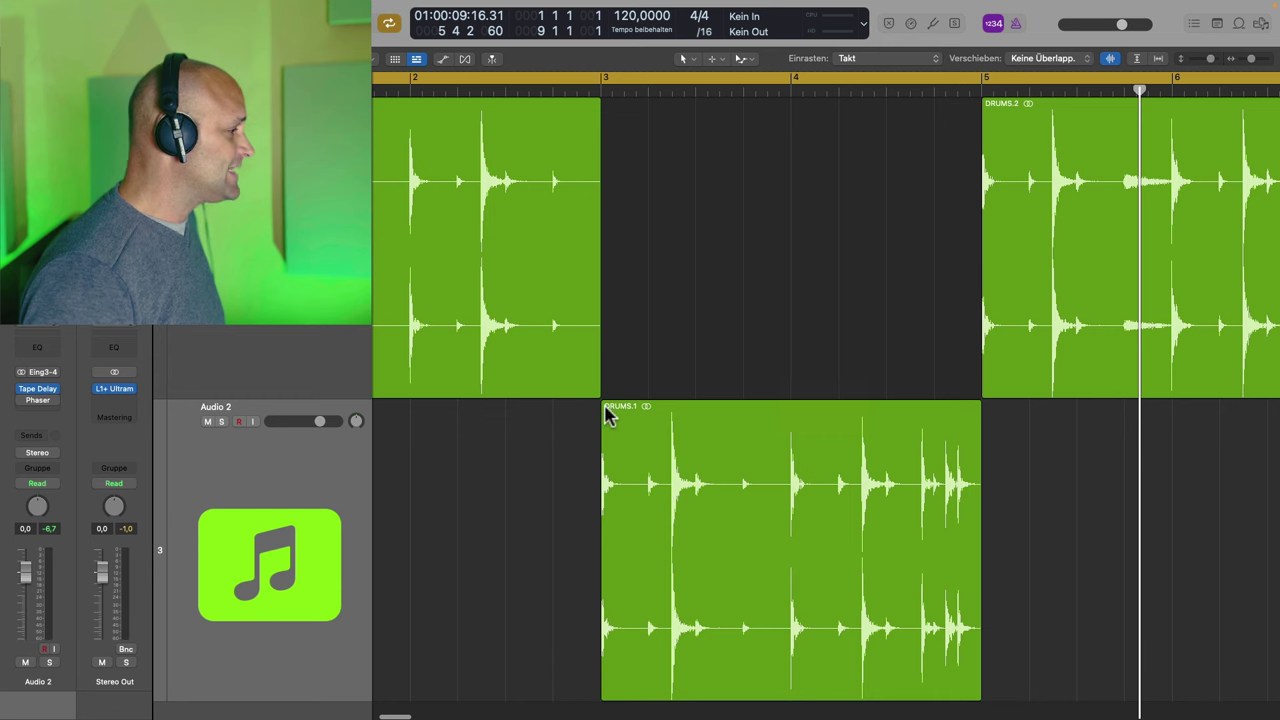
left_click(605, 406)
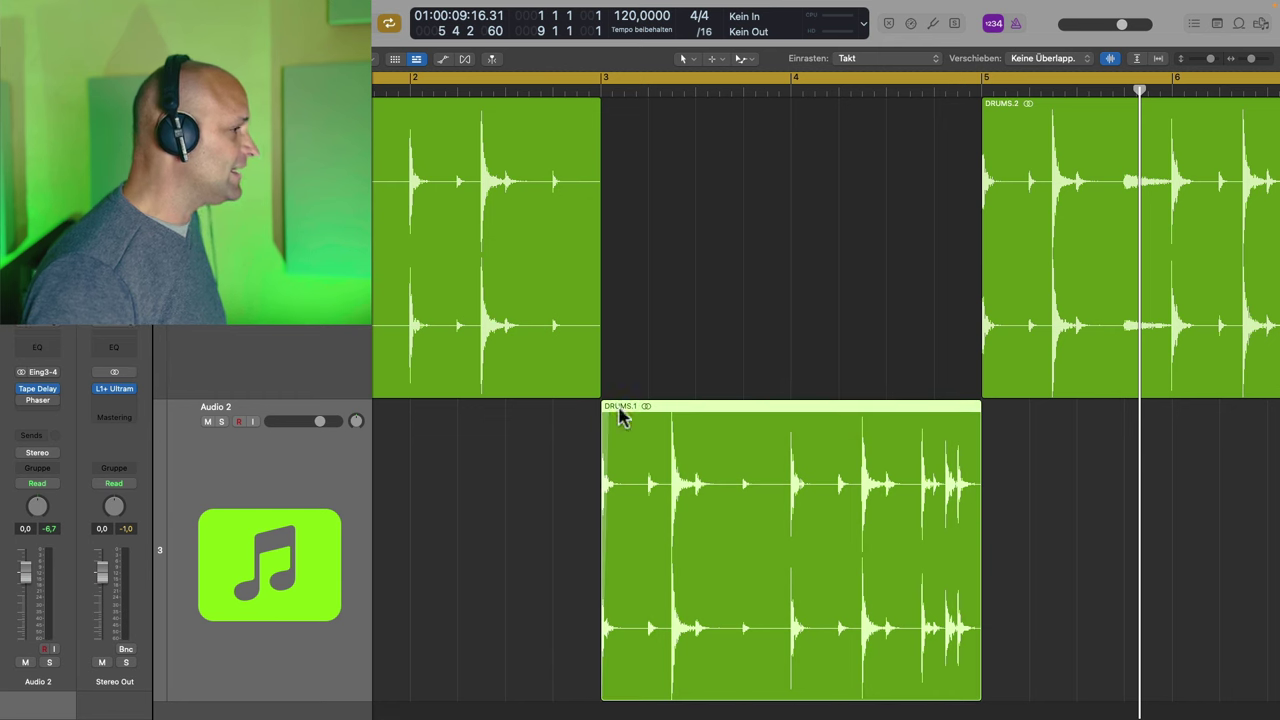
left_click(983, 103)
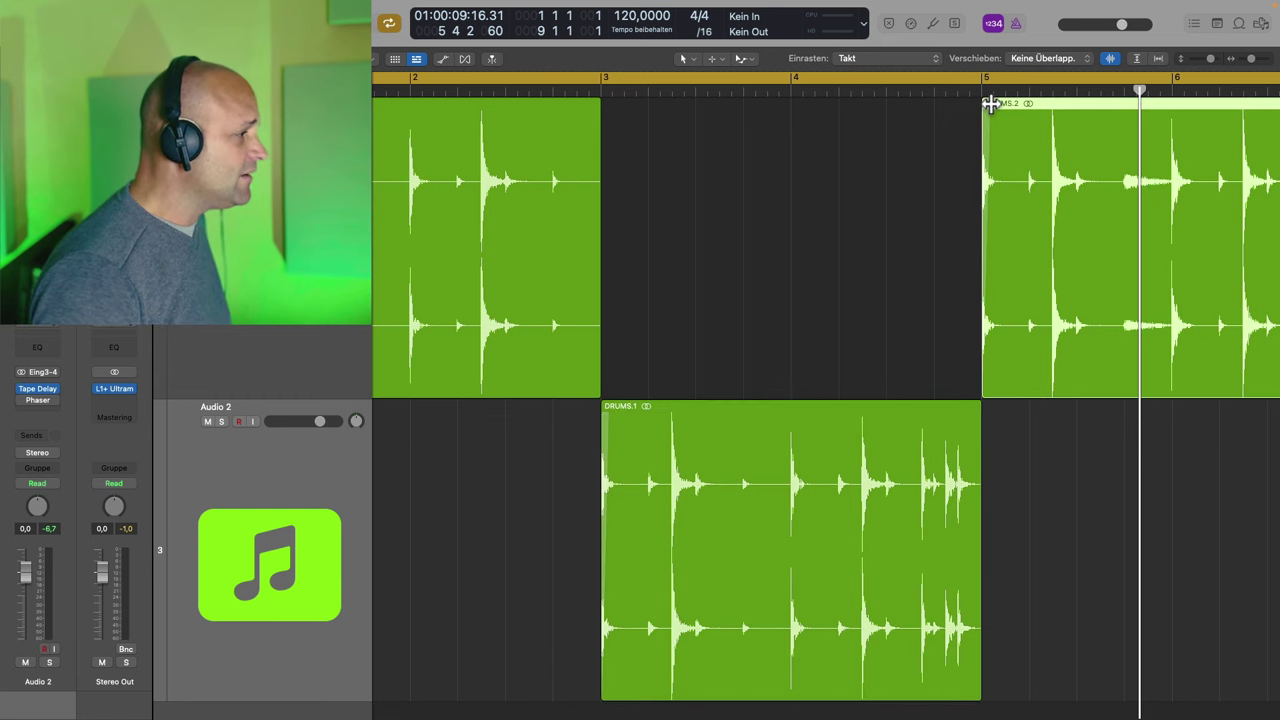
left_click(587, 388)
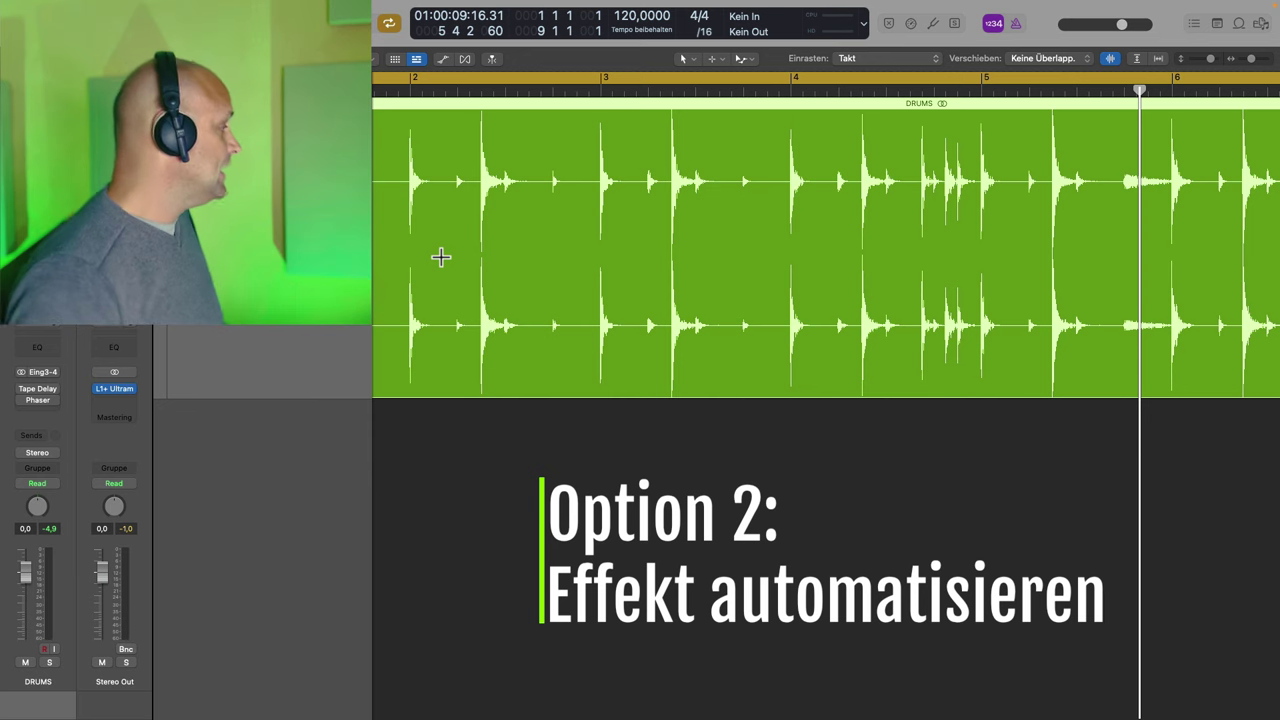
Examine the Tape Delay's dry and wet output levels and the Phaser's mix control on the DRUMS track.
left_click(42, 390)
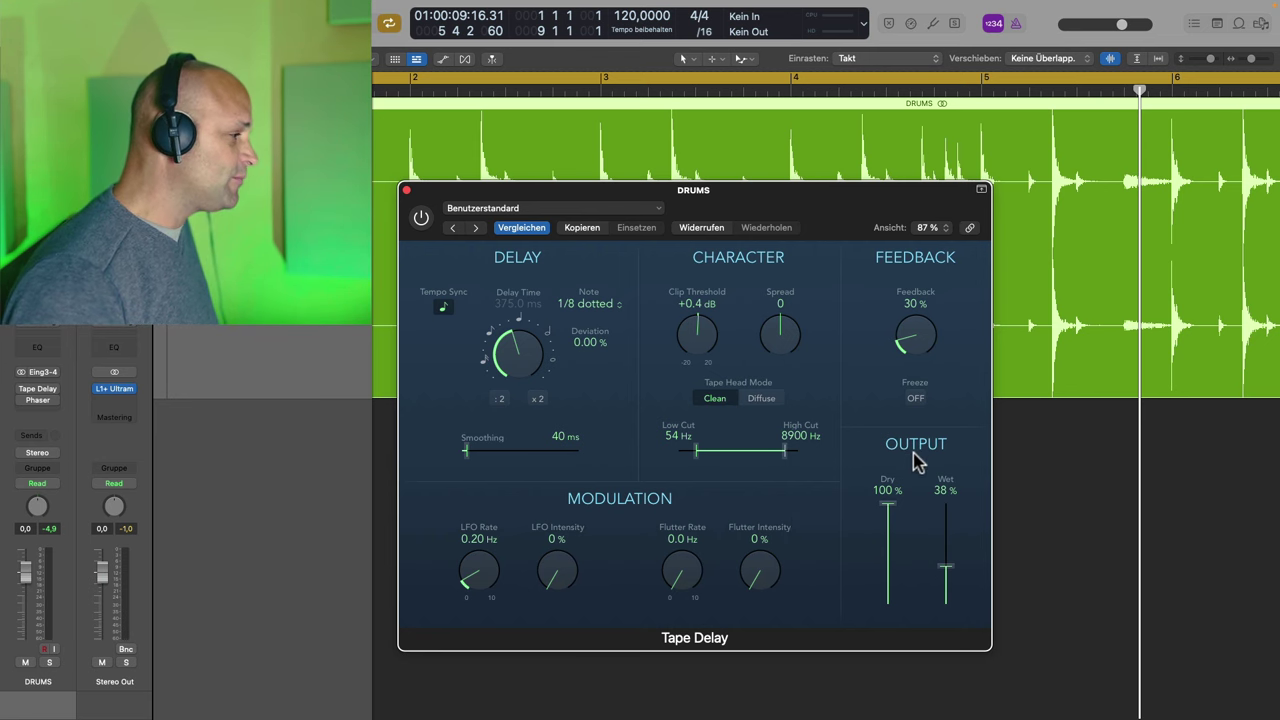
left_click(37, 401)
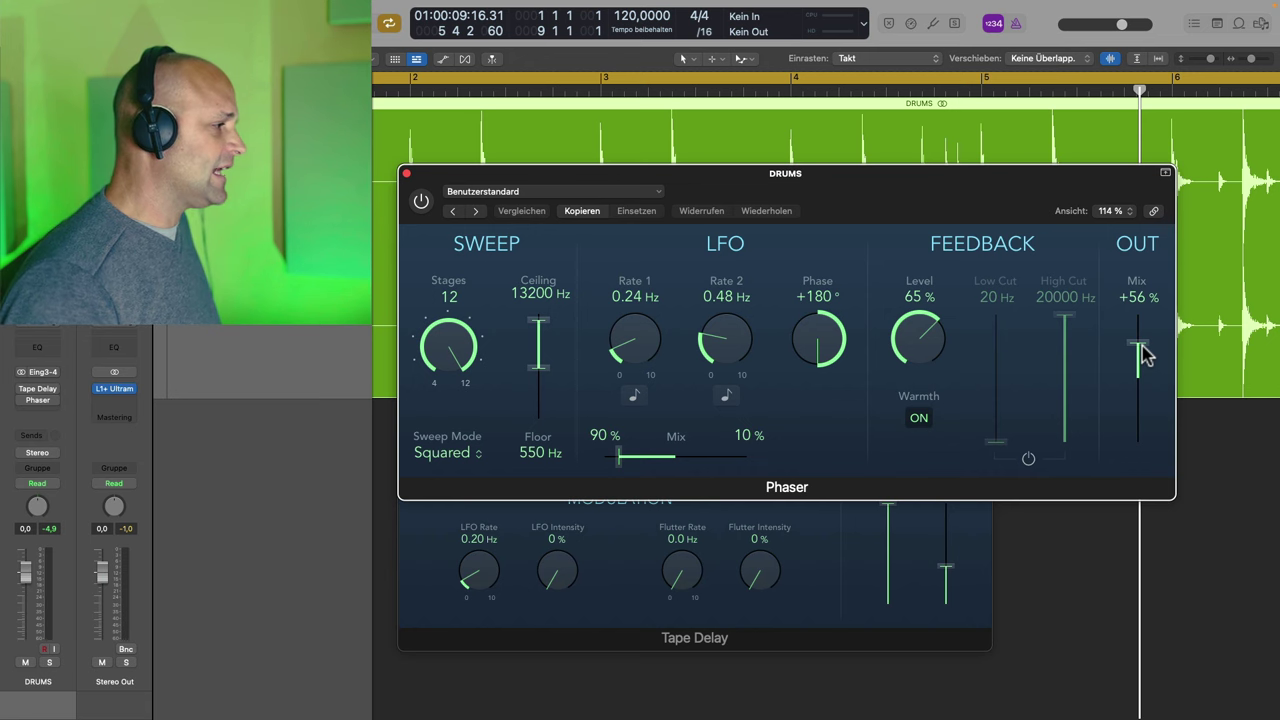
left_click(406, 174)
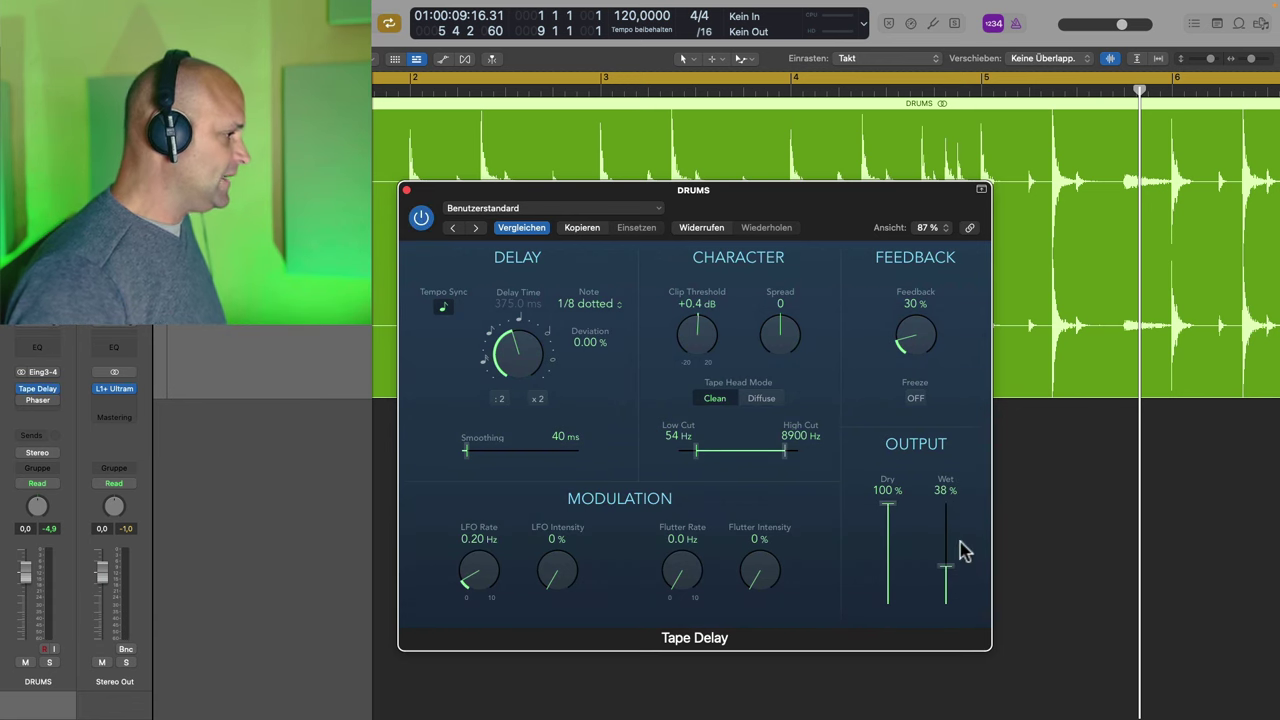
Play the drums from between bars 2 and 3, lower the Tape Delay's Wet level to 0 %, and close the plug-in window.
left_click(517, 95)
key("space")
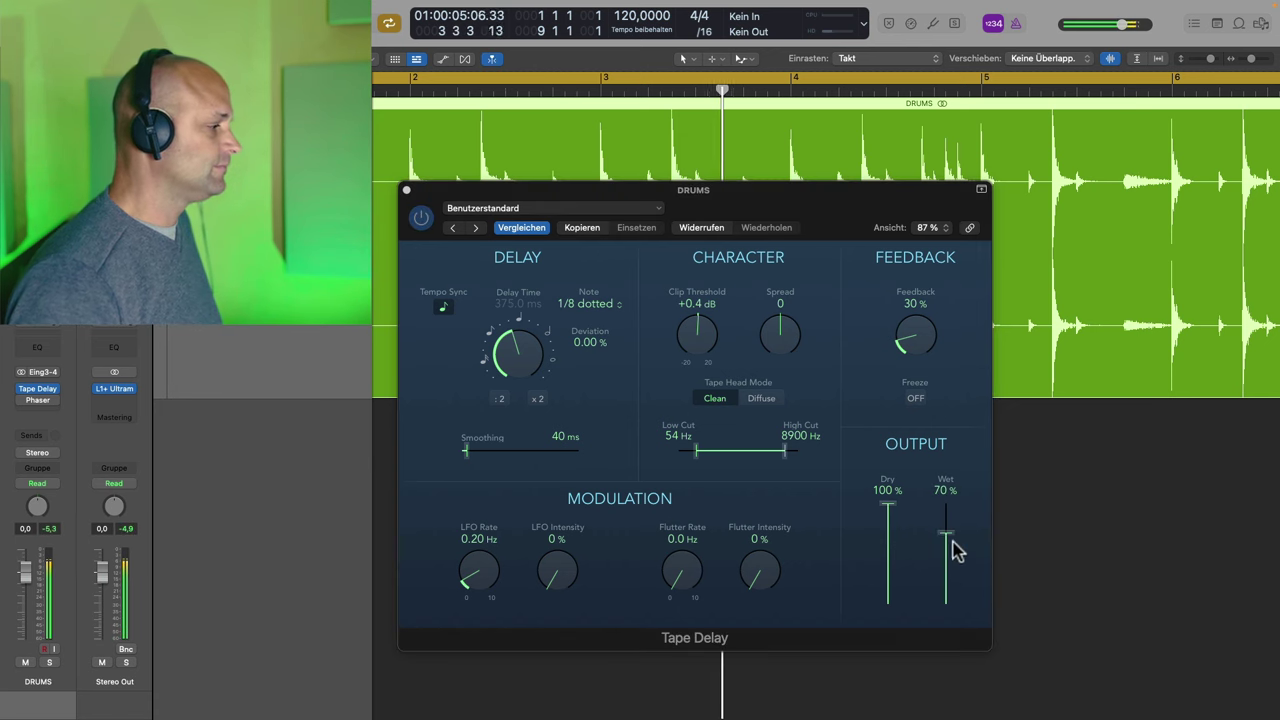
left_click_drag(948, 538, 960, 629)
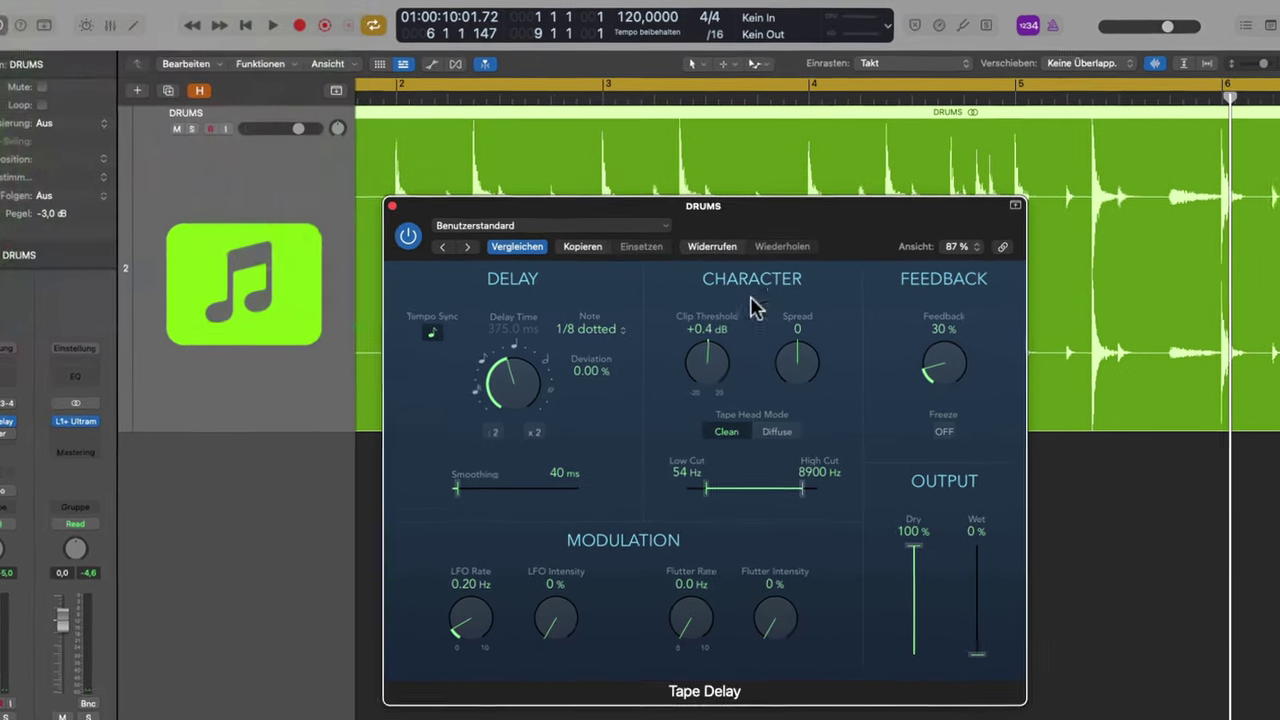
left_click(380, 220)
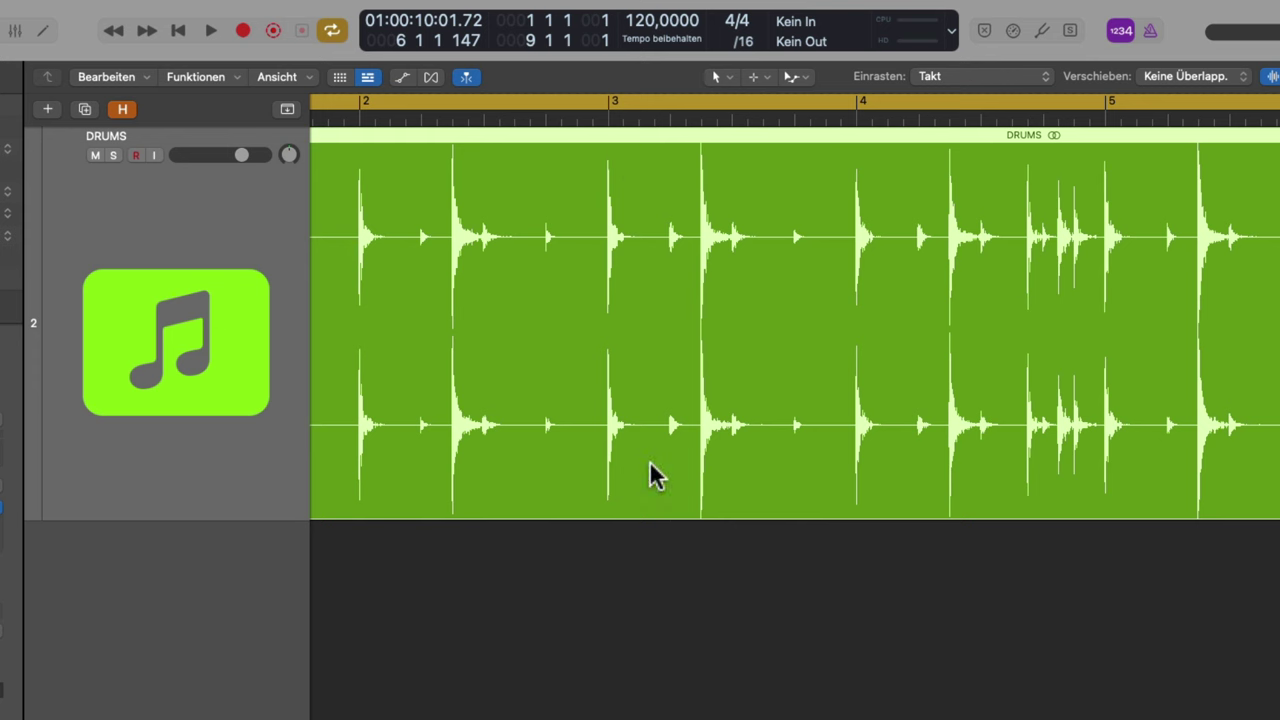
Automate the Tape Delay's Wet parameter on the DRUMS track to 53 % from bar 3 to bar 5.
left_click_drag(614, 485, 1021, 445)
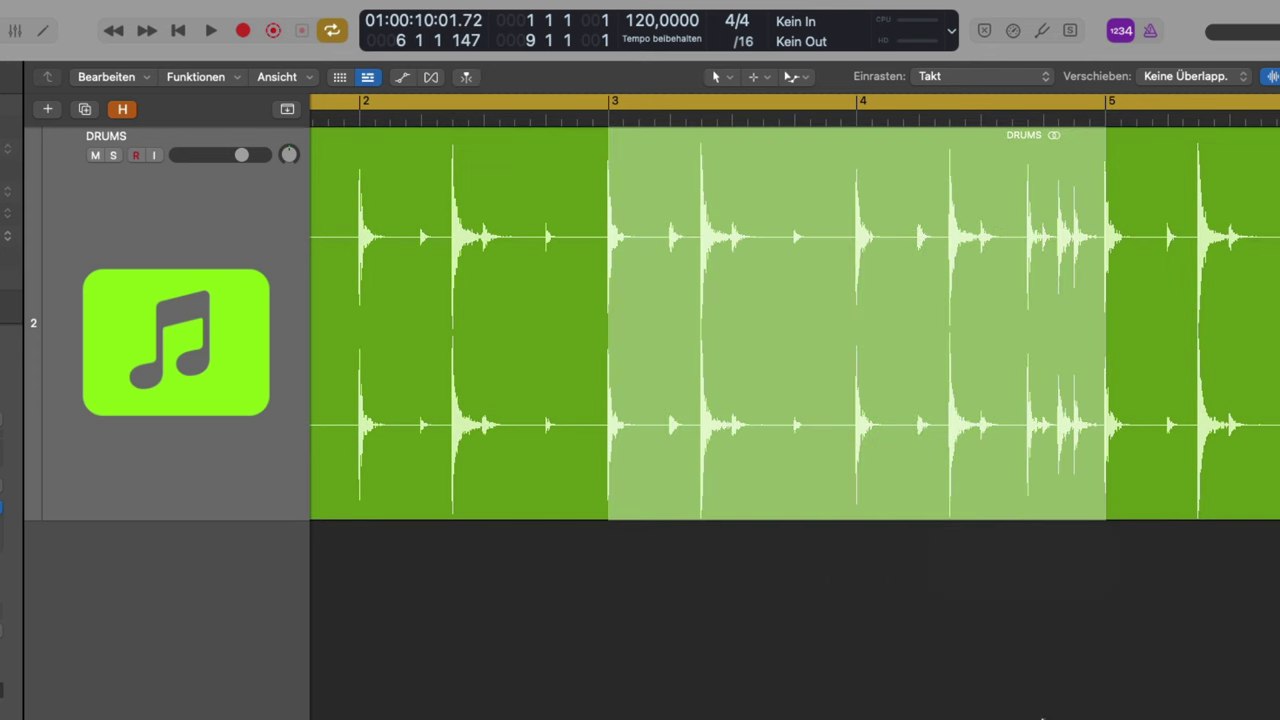
key("a")
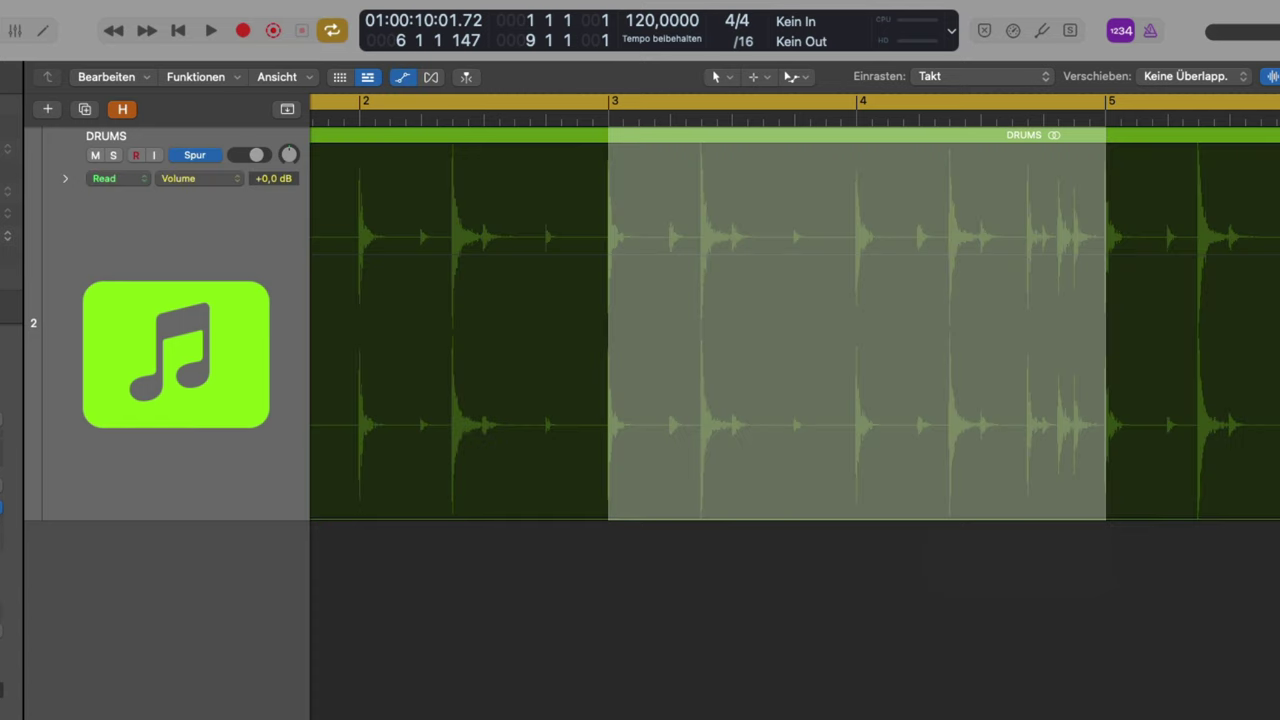
left_click(240, 180)
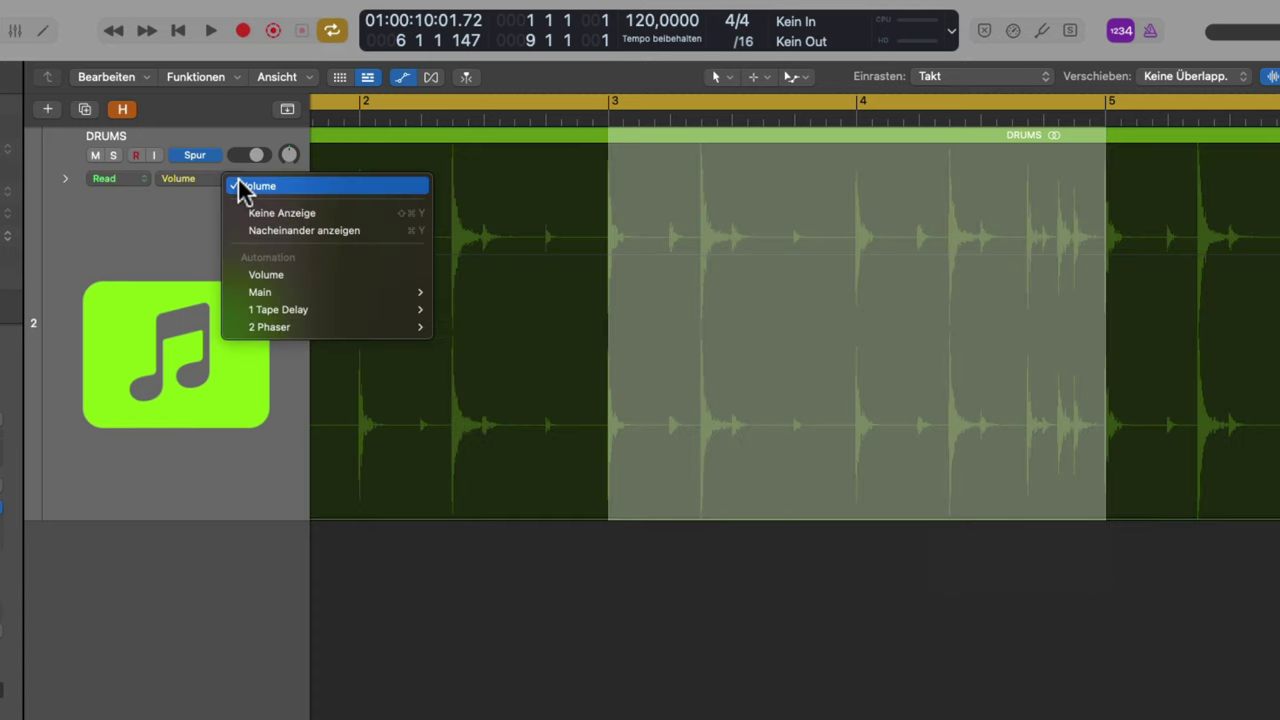
mouse_move(290, 312)
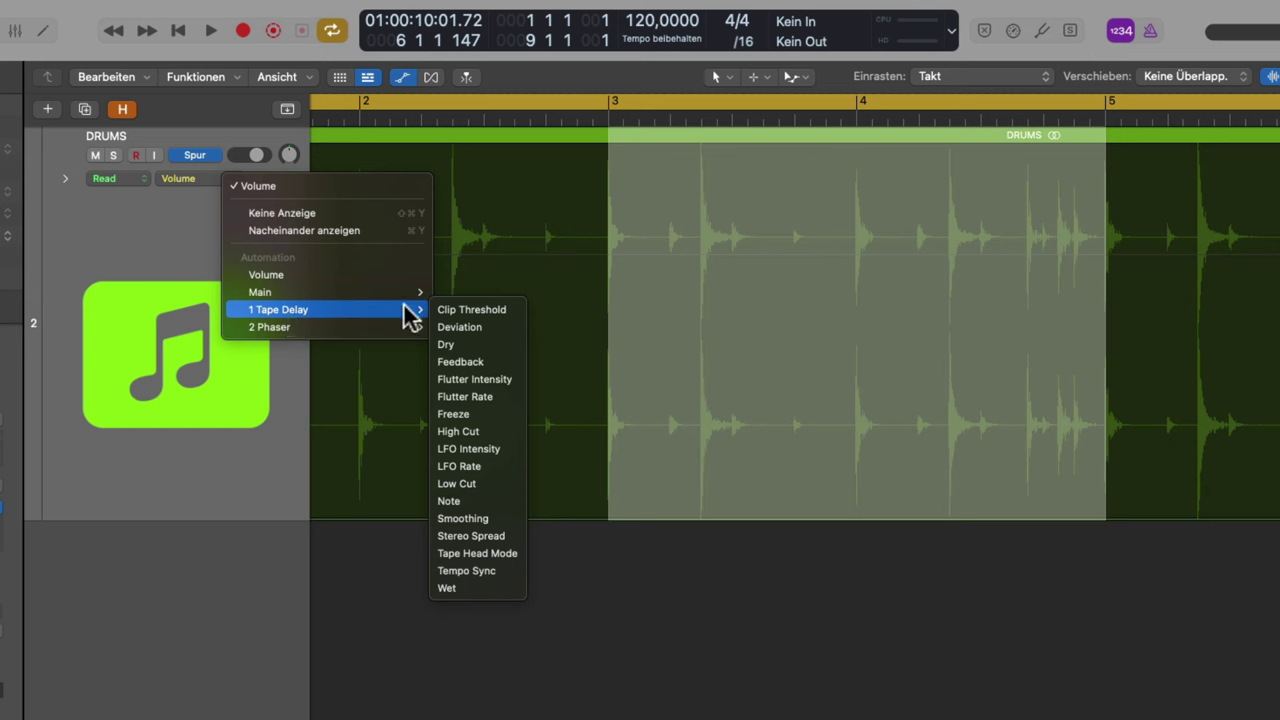
left_click(470, 587)
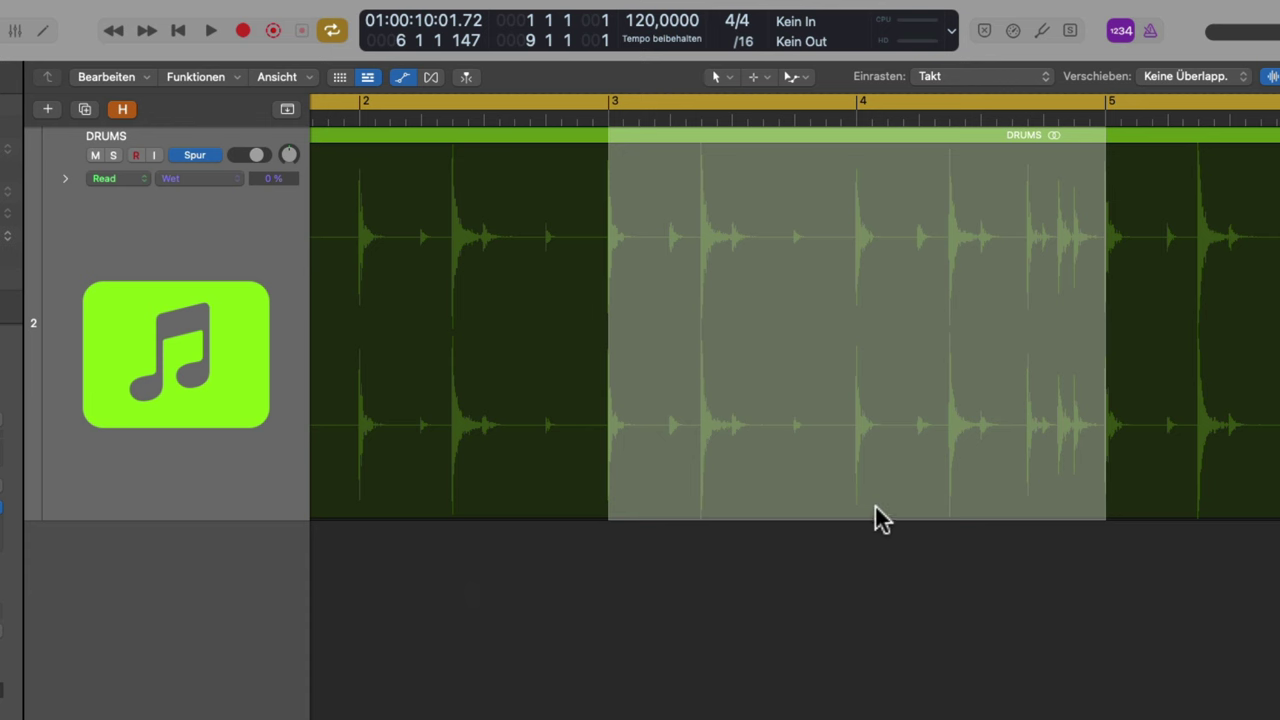
left_click(845, 558)
left_click_drag(830, 514, 811, 323)
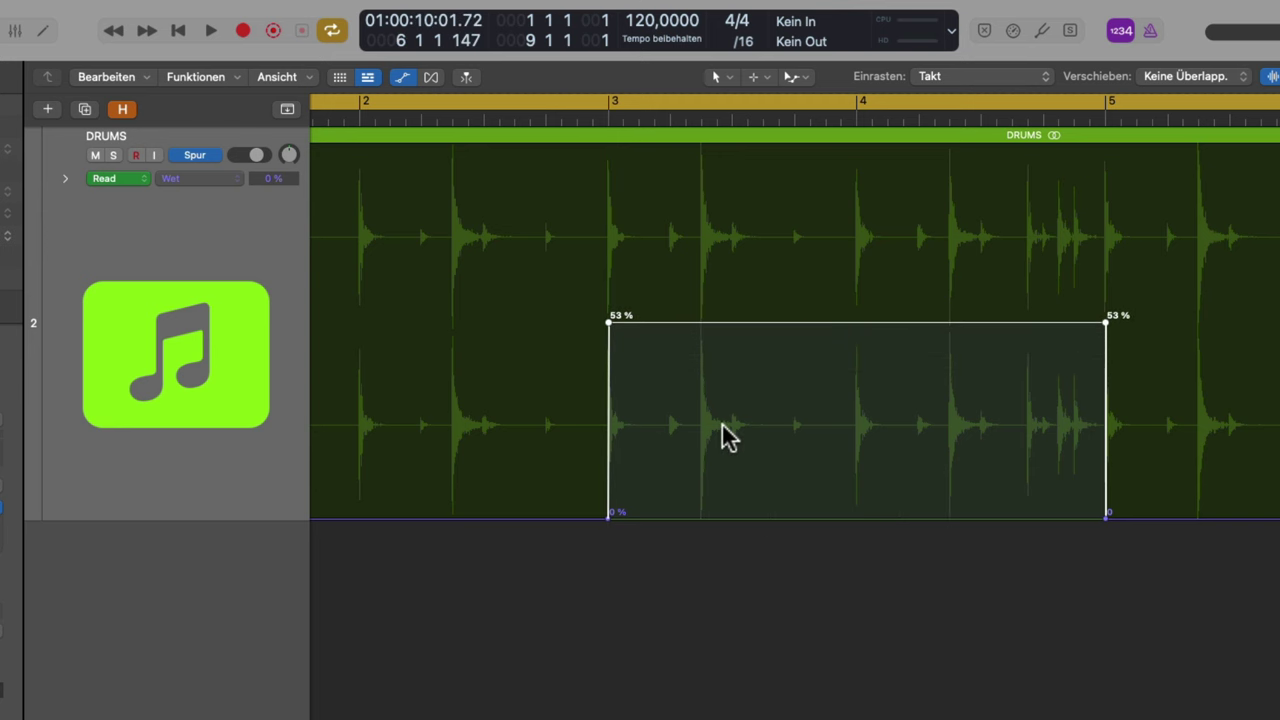
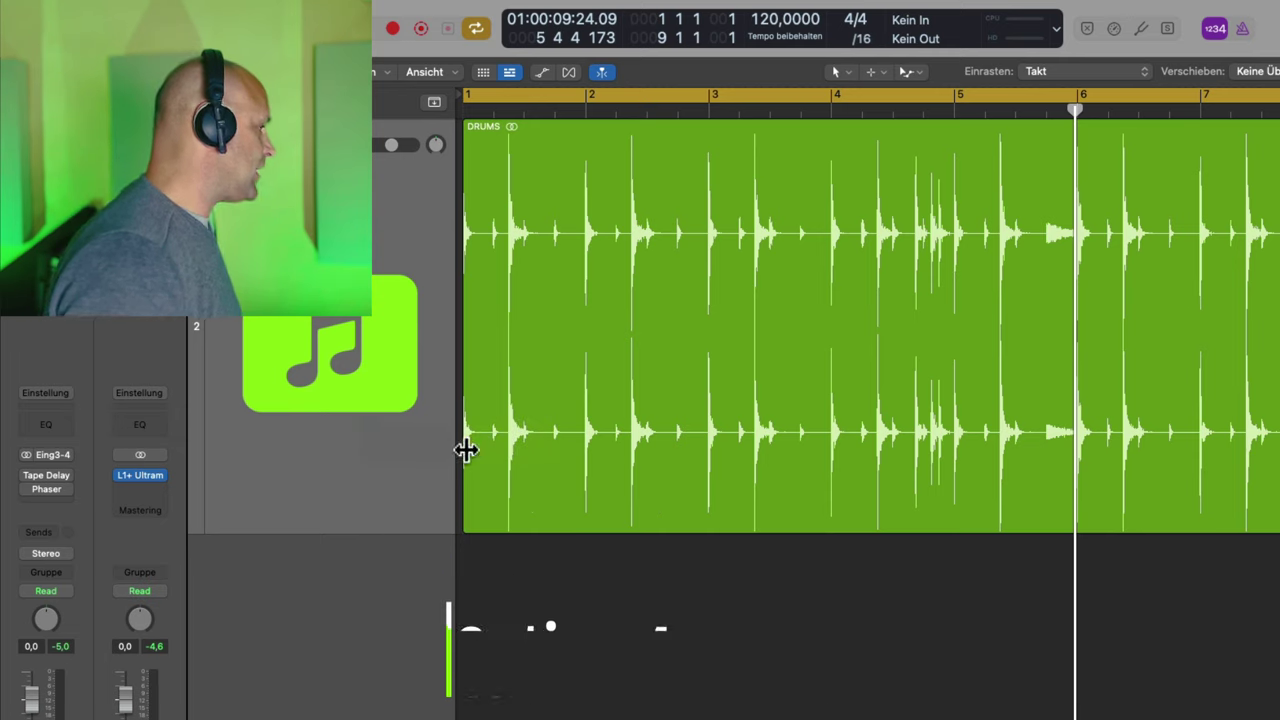
Add a send from the DRUMS track to Bus 1.
left_click(312, 523)
left_click(50, 540)
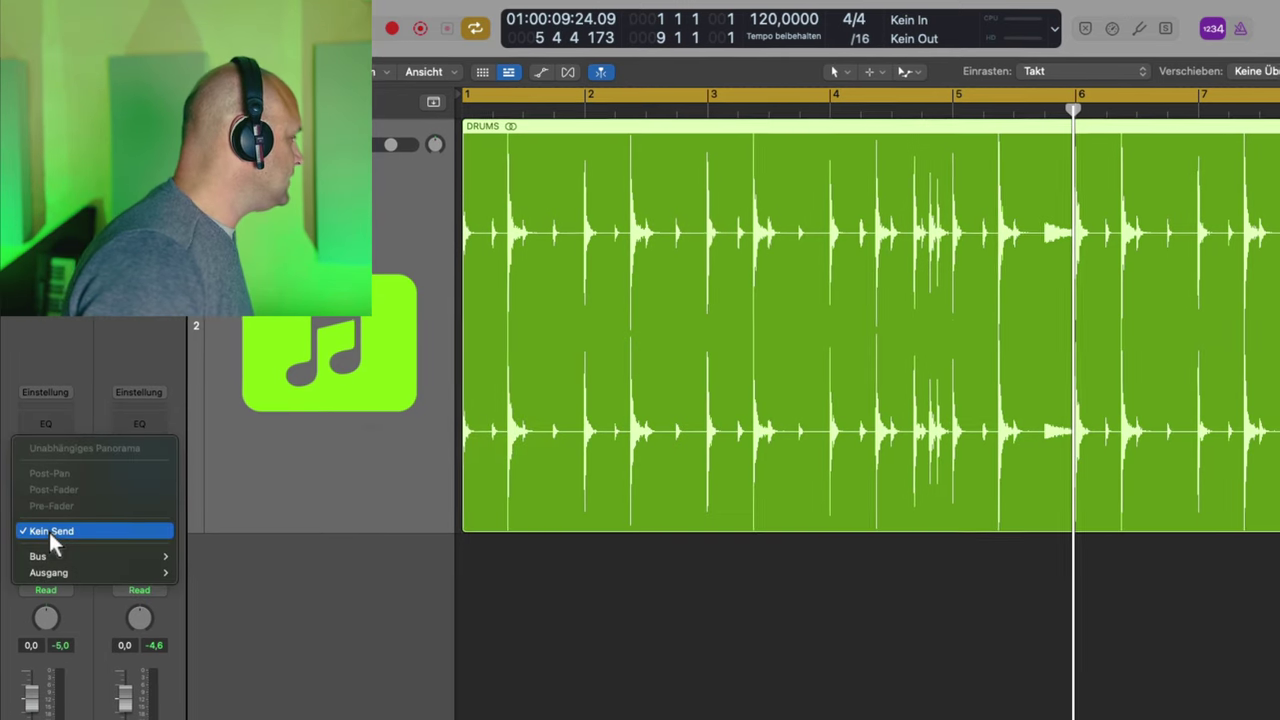
mouse_move(56, 546)
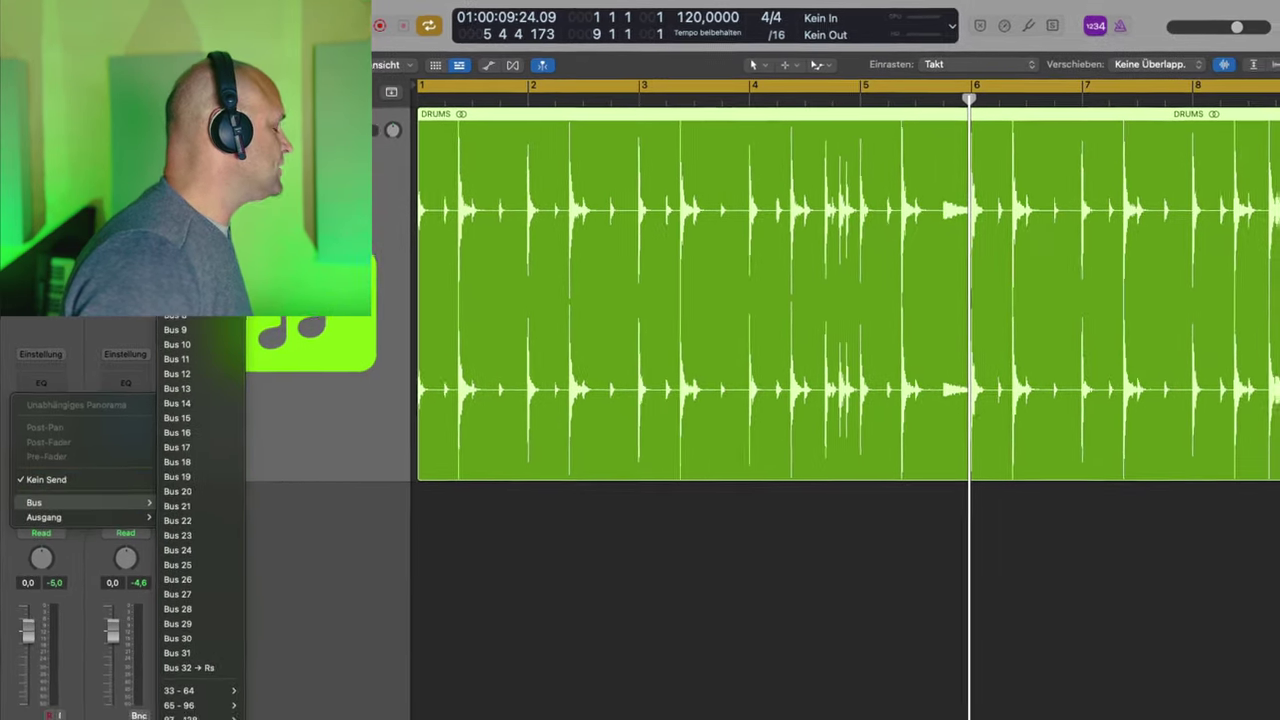
left_click(181, 218)
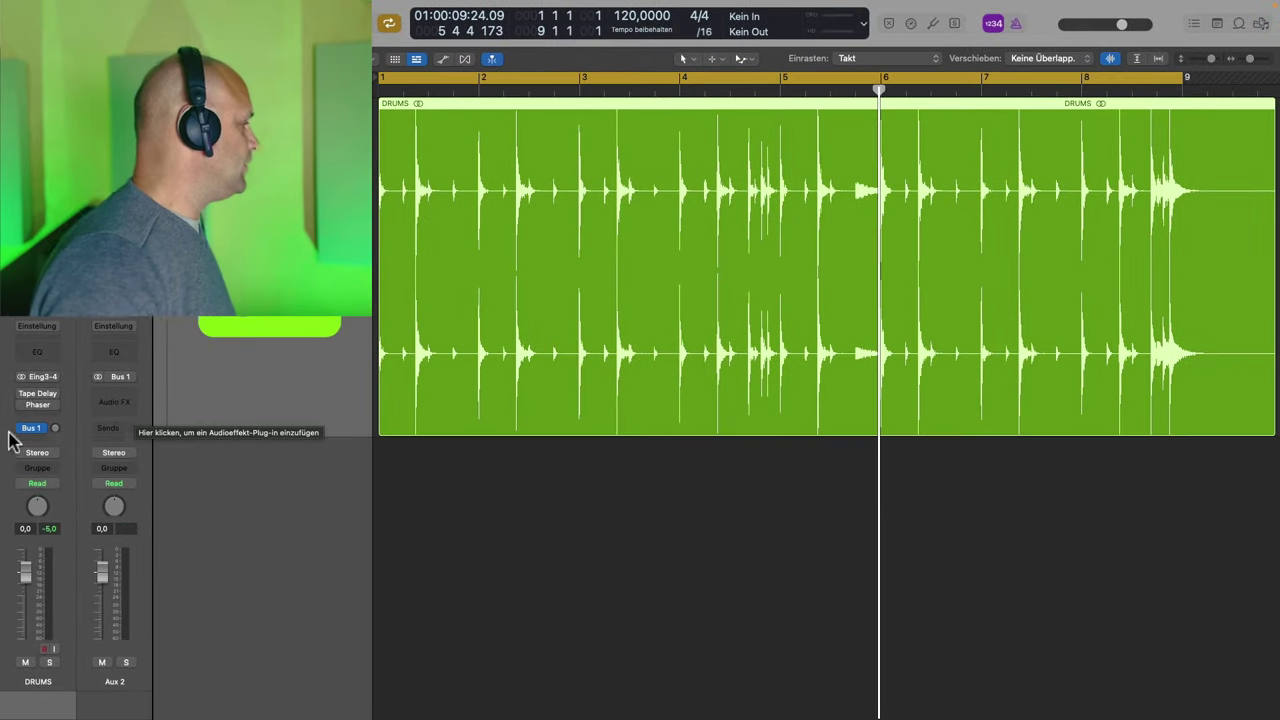
Insert the Ringshifter effect on the Aux 2 channel fed by Bus 1 and set its Dry/Wet to 1.00.
left_click(130, 401)
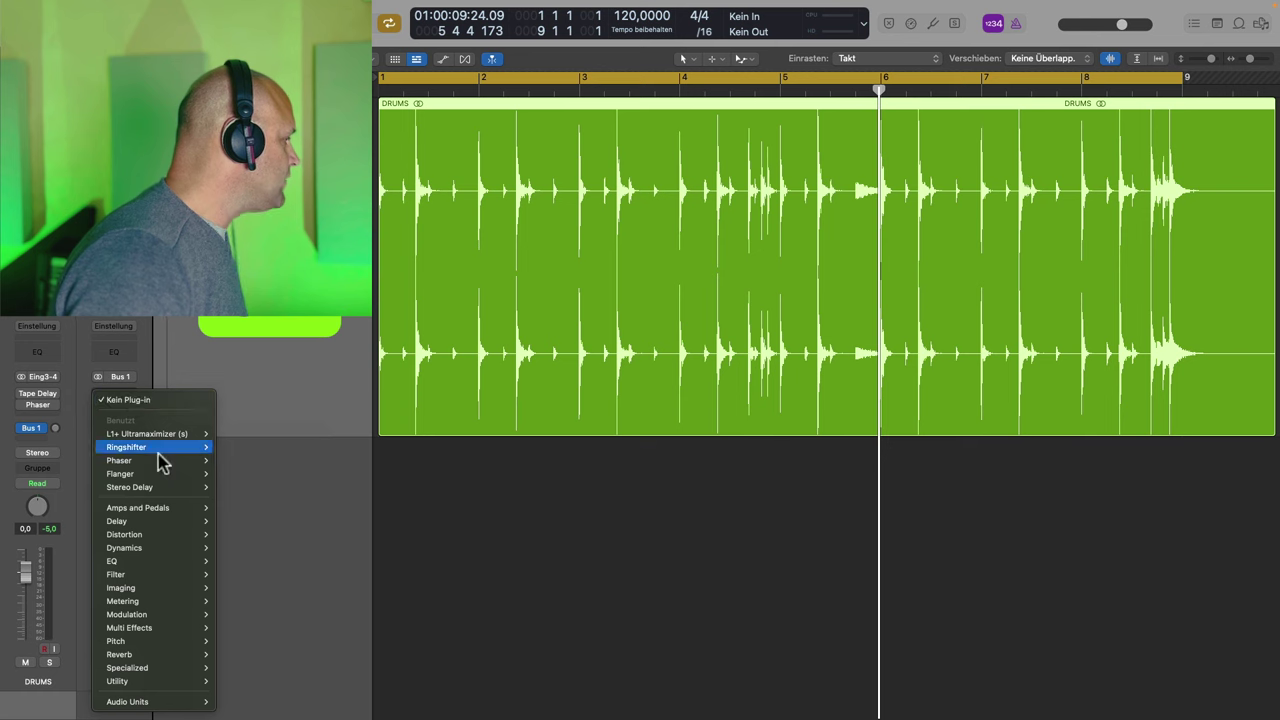
left_click(229, 447)
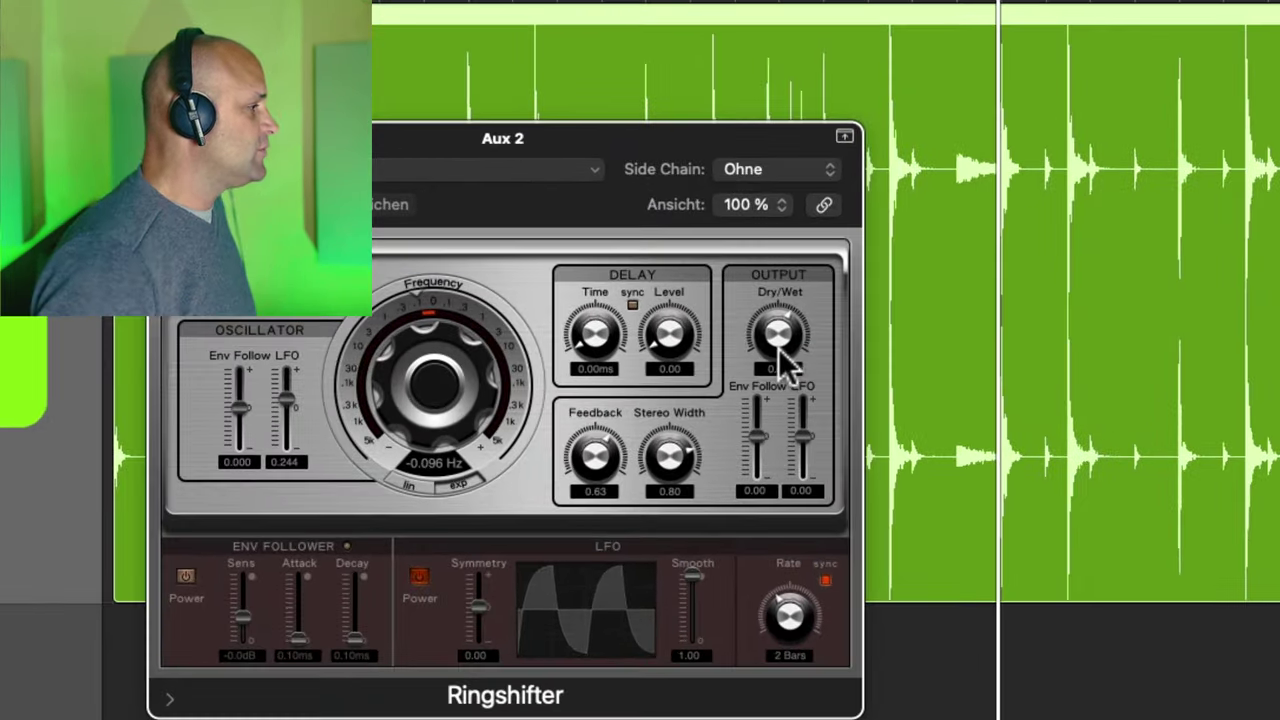
left_click_drag(753, 292, 752, 290)
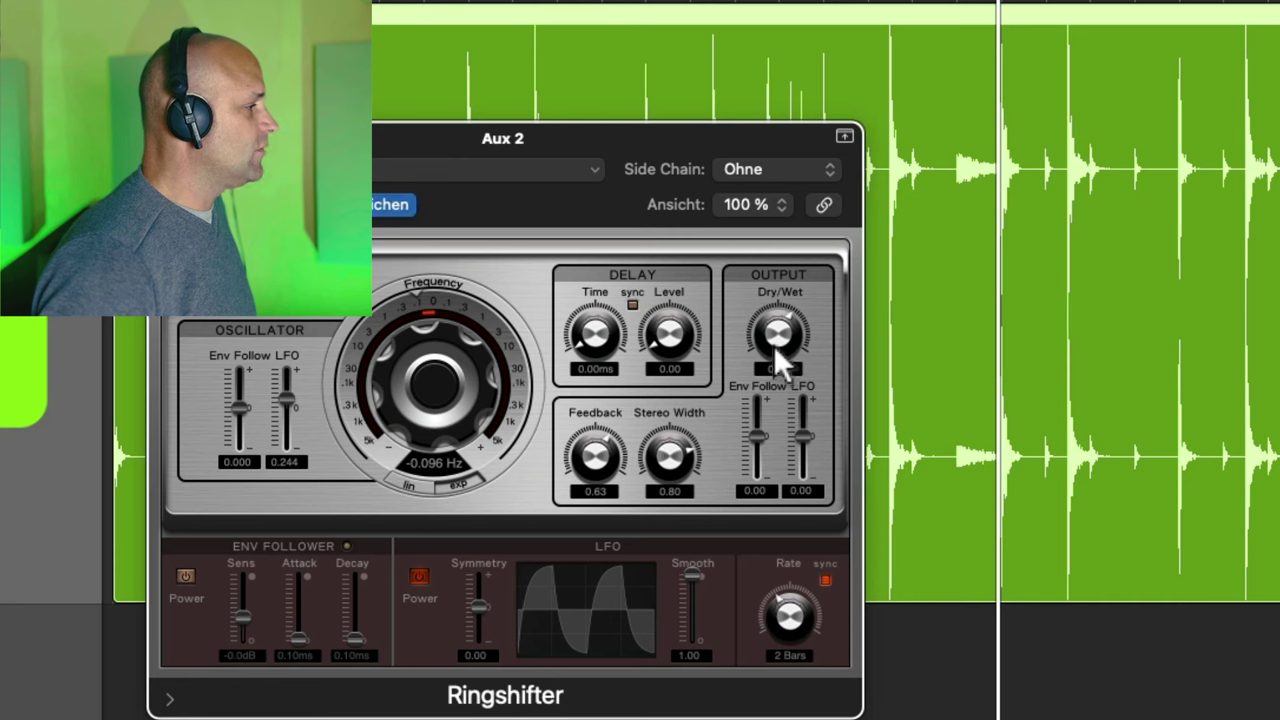
mouse_move(780, 350)
left_mouse_down()
mouse_move(766, 323)
mouse_move(777, 329)
left_mouse_up()
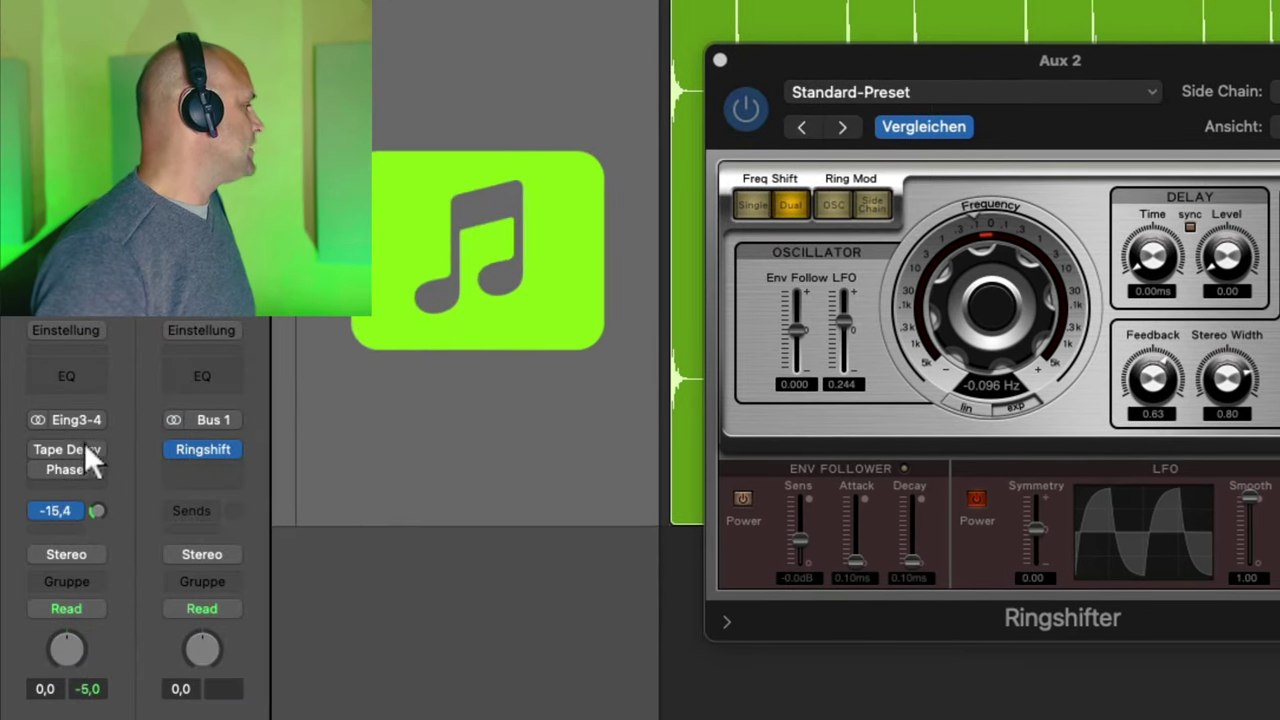
Turn the DRUMS send to Bus 1 fully down, load Ringshifter's Groove Shadow 06 preset, and move its window clear of the region.
left_click_drag(84, 442, 98, 522)
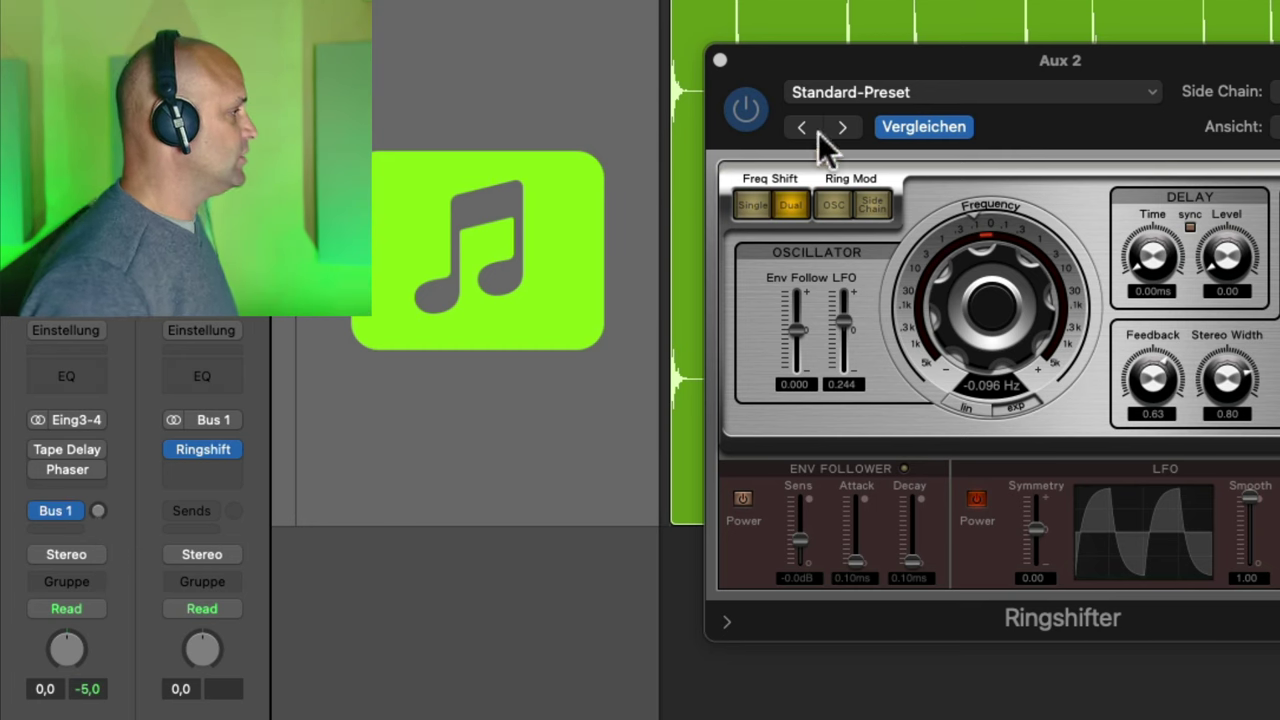
left_click(1125, 92)
mouse_move(1043, 579)
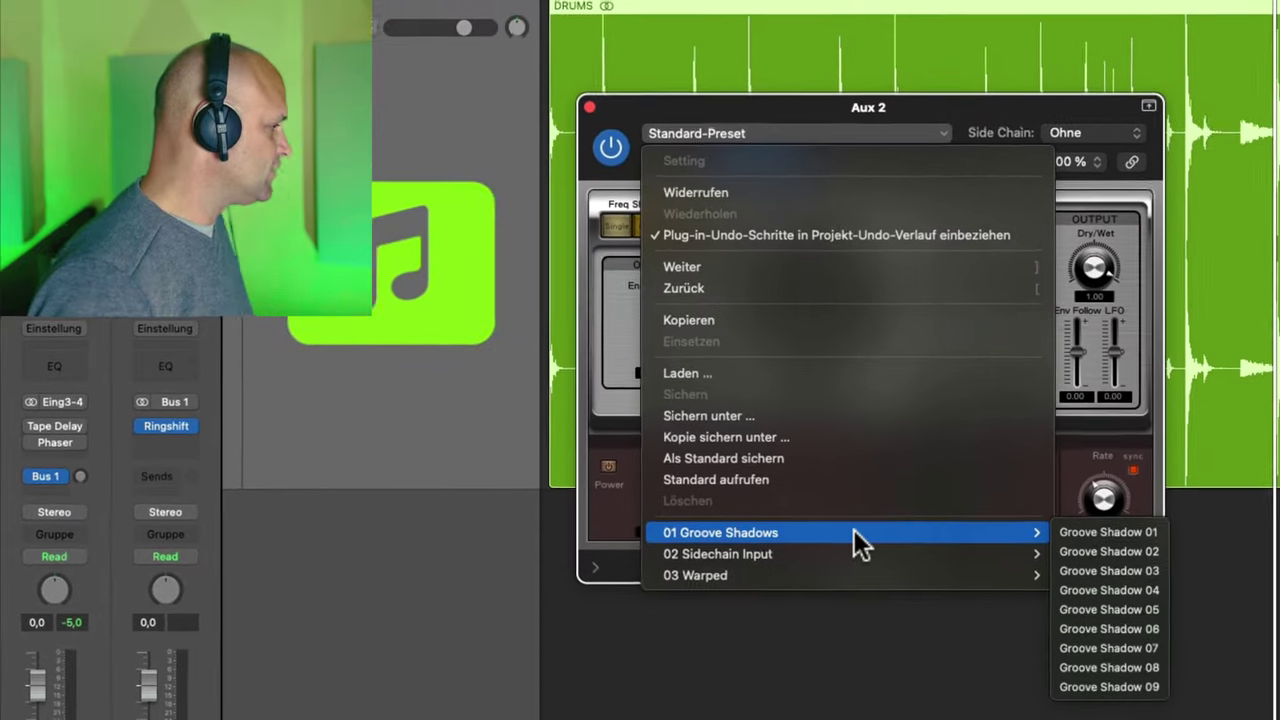
left_click(1166, 624)
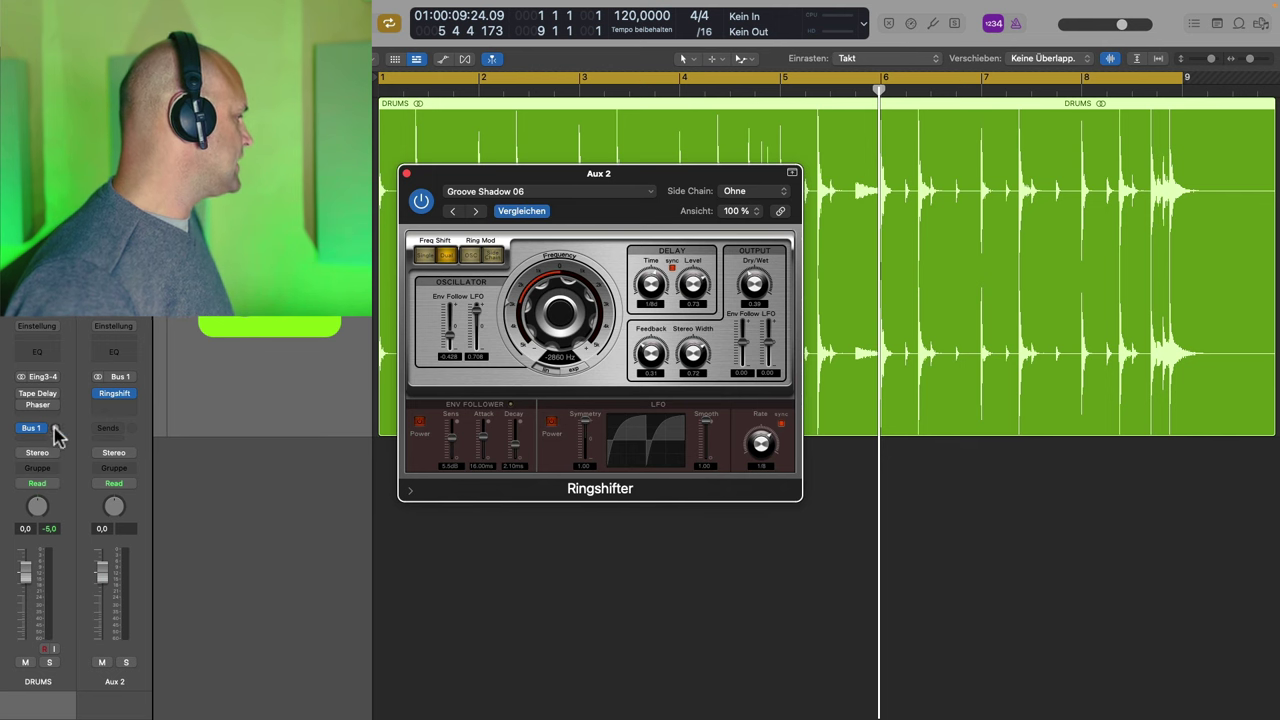
left_click_drag(603, 180, 772, 434)
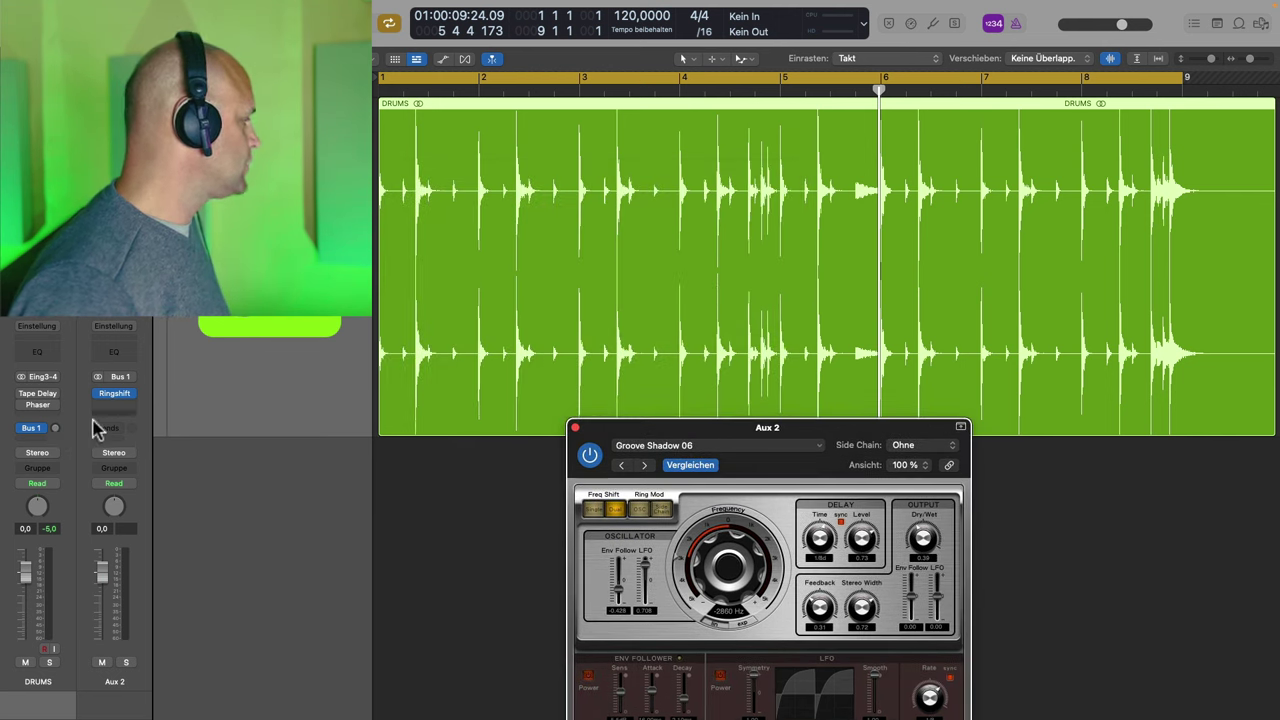
Play the loop and gradually raise the DRUMS send to Bus 1 to blend in the effect.
key("space")
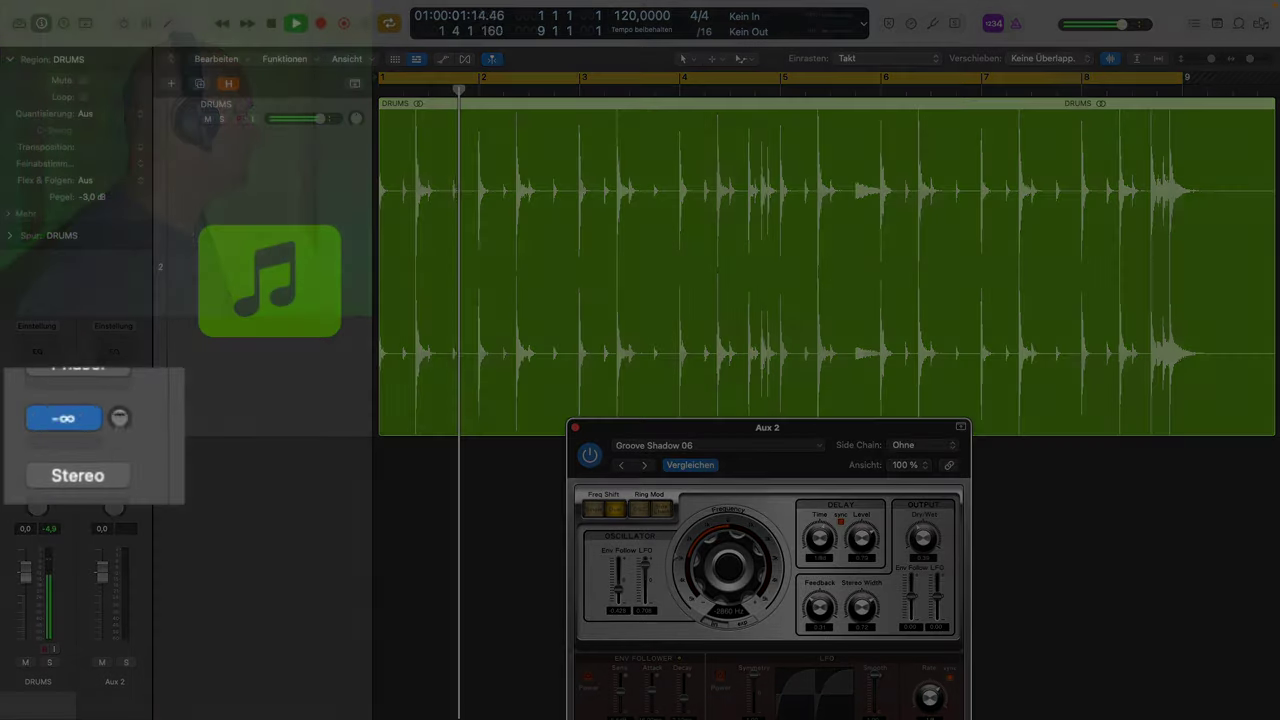
left_click_drag(119, 417, 46, 366)
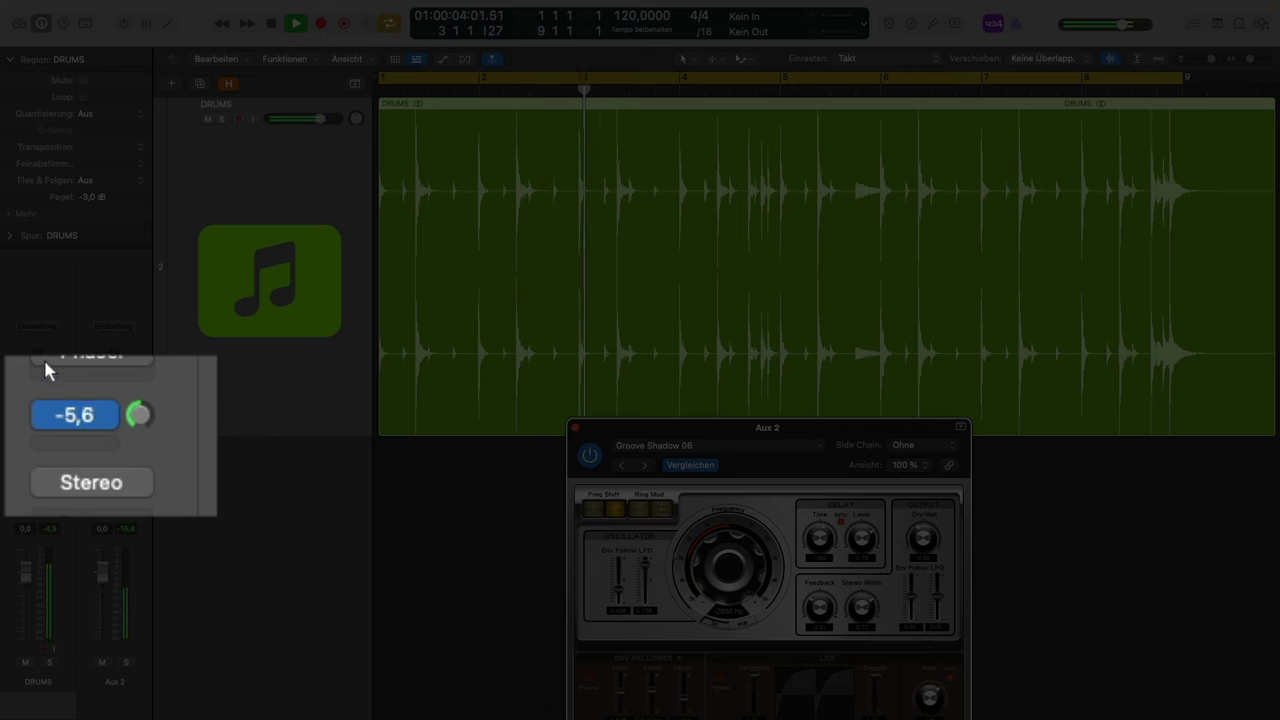
left_click_drag(143, 434, 111, 408)
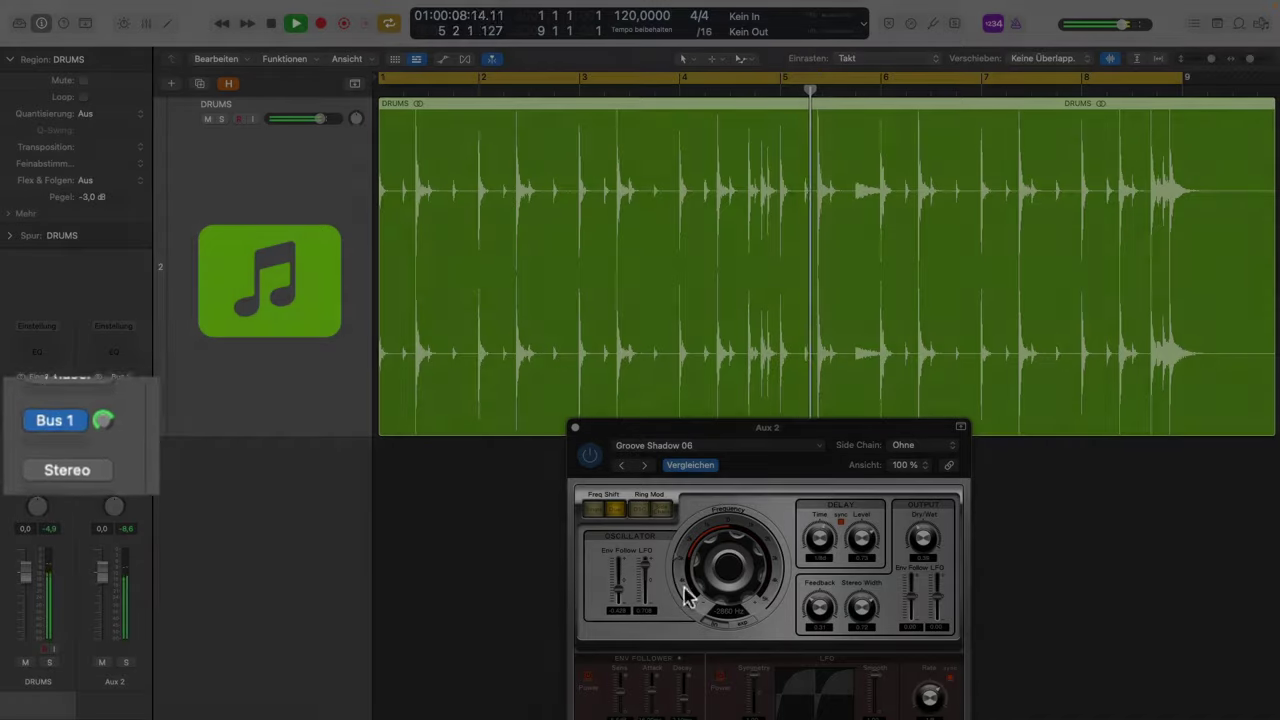
Set Ringshifter's frequency to -1660 Hz during playback, stop the loop and close the plug-in window.
mouse_move(686, 594)
left_mouse_down()
mouse_move(695, 533)
mouse_move(698, 575)
left_mouse_up()
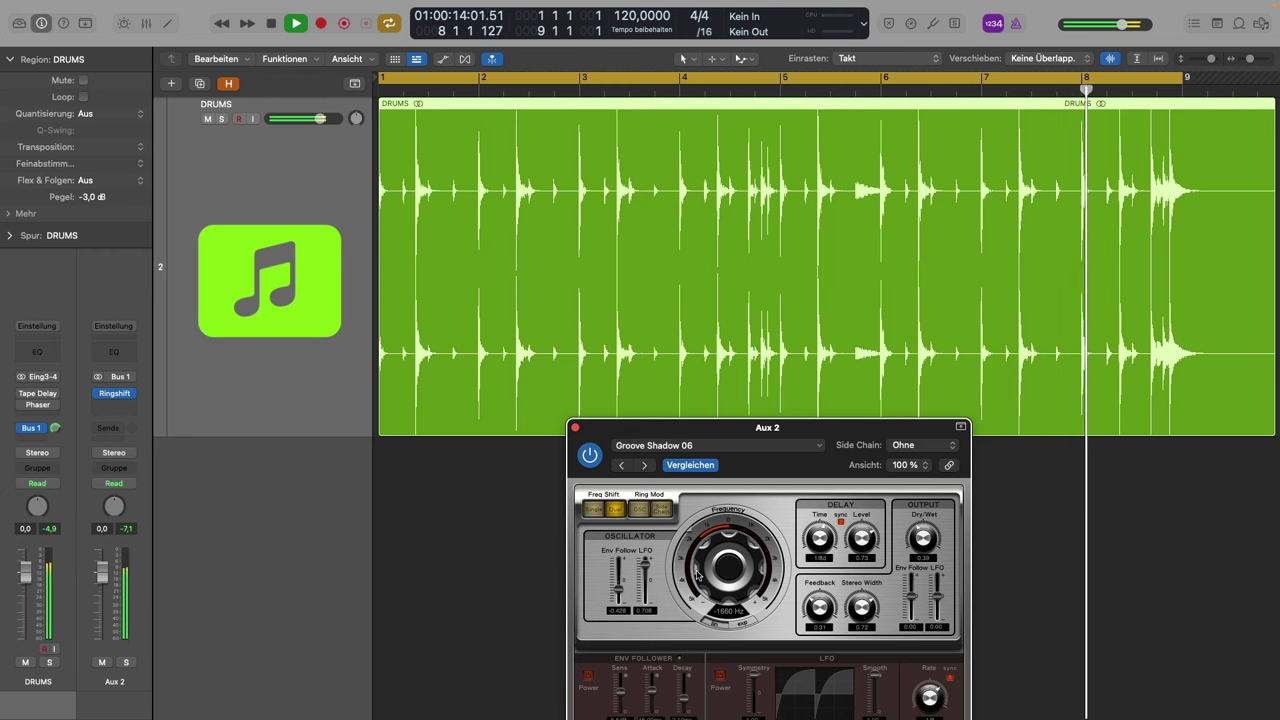
key("space")
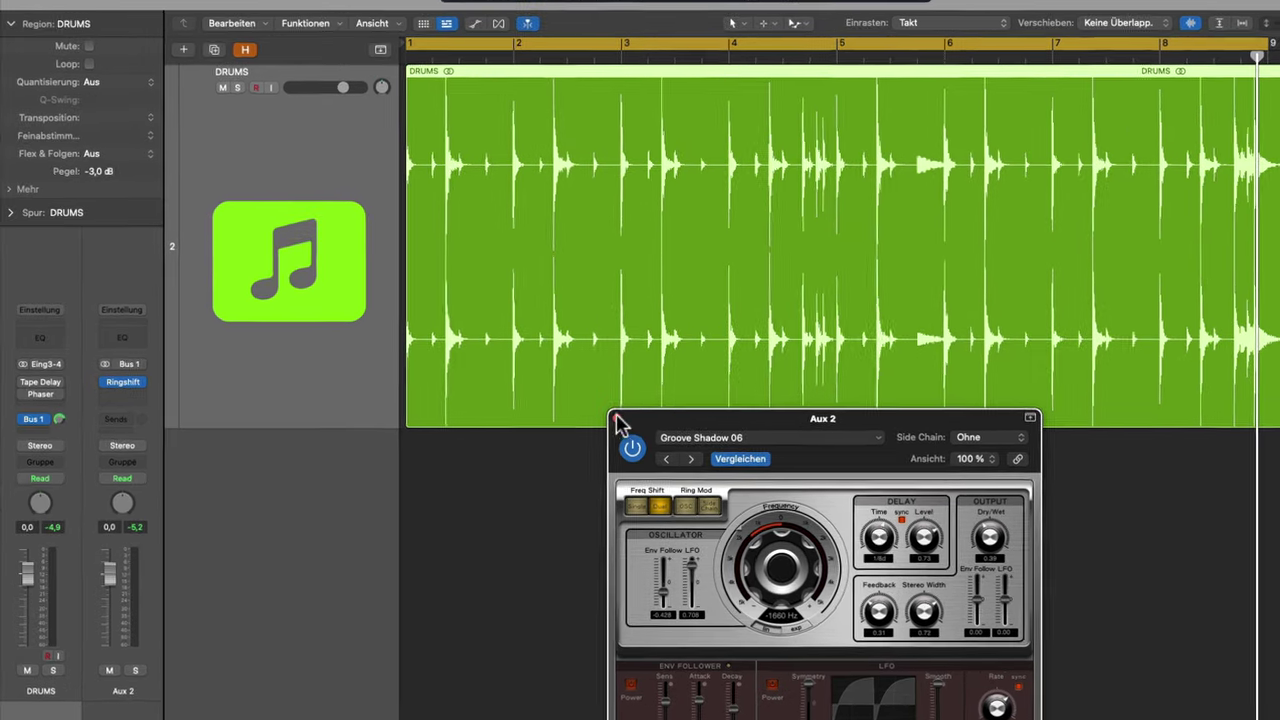
left_click(575, 427)
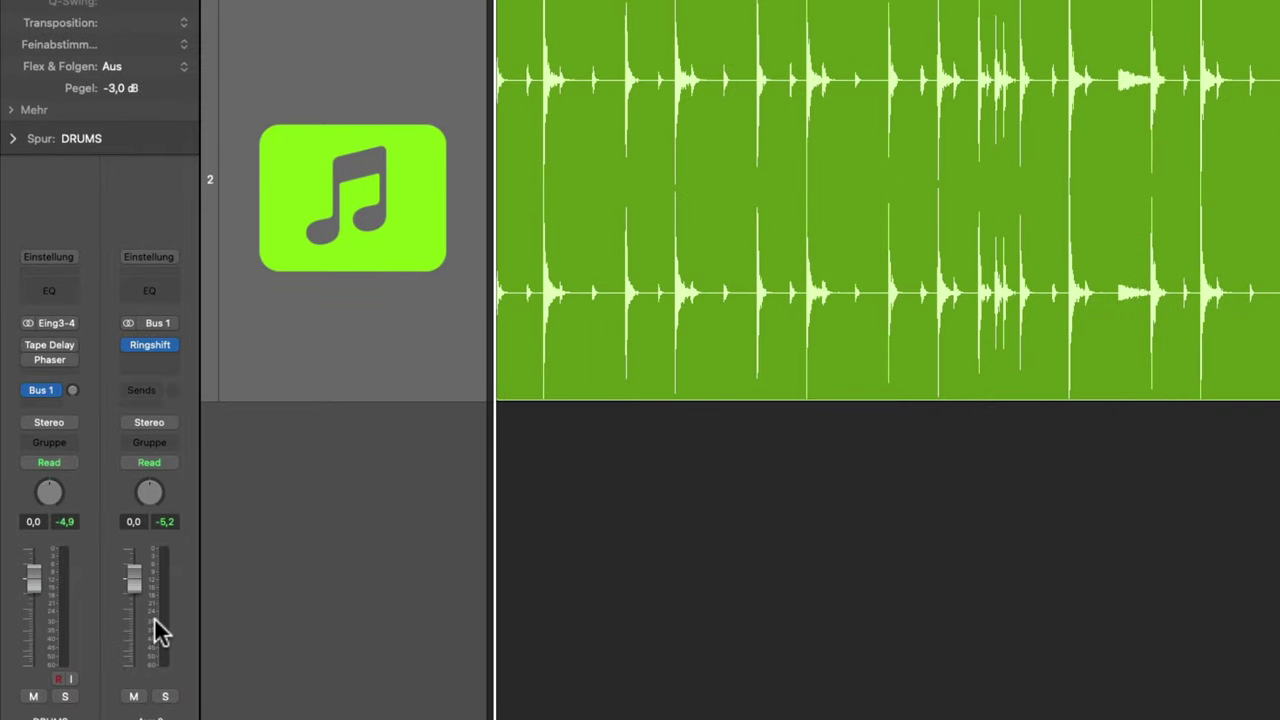
Record send-level automation for the DRUMS send to Bus 1 across bars 1 to 8 in Touch mode, and return the track to Read mode.
left_click(49, 462)
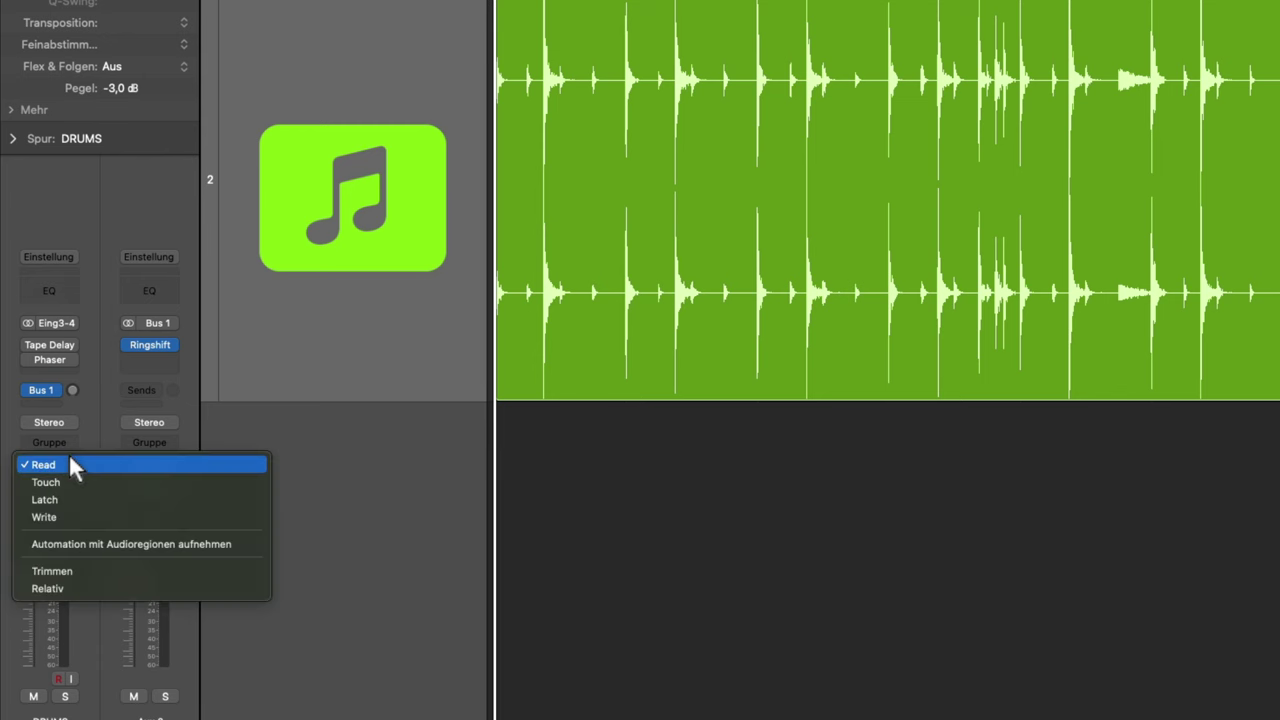
left_click(66, 481)
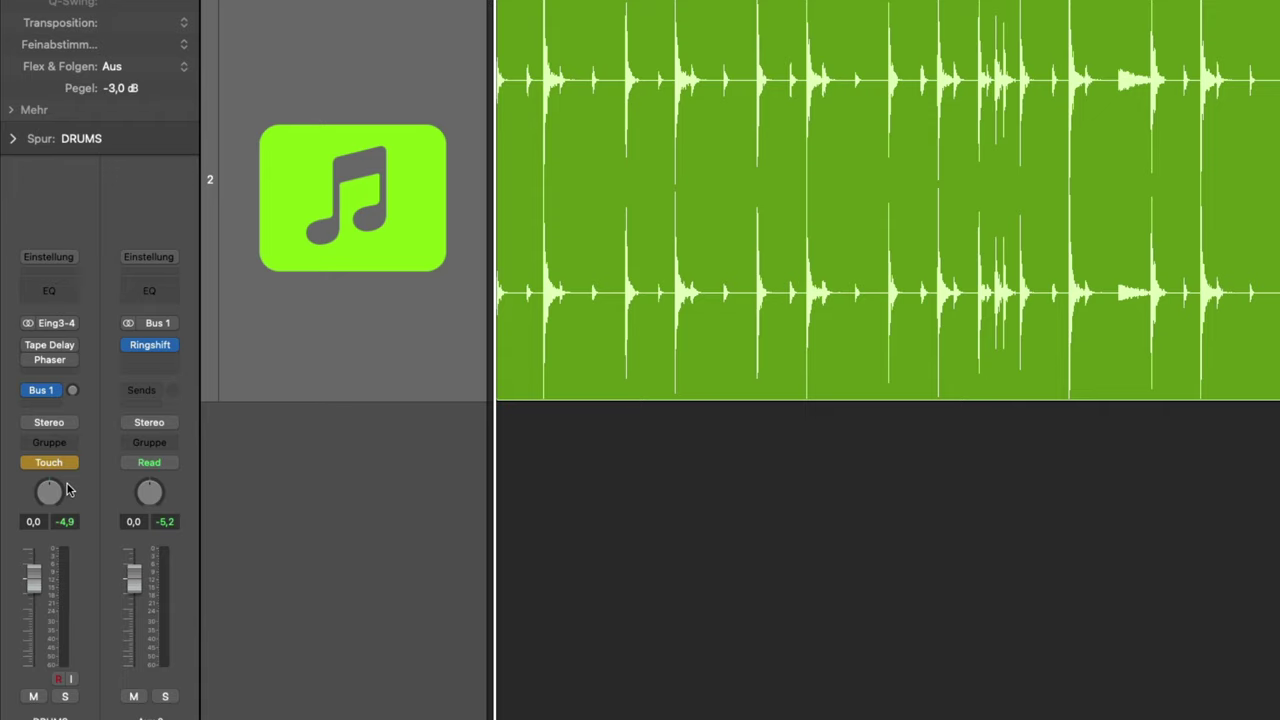
key("a")
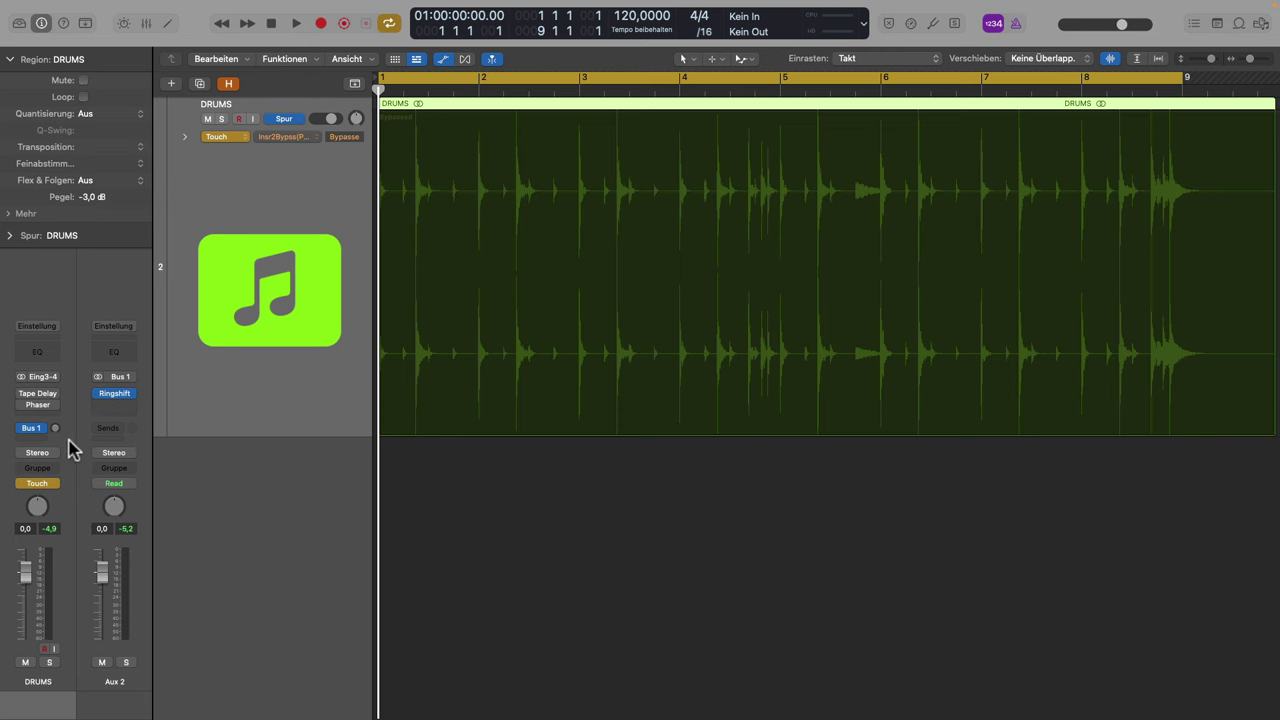
mouse_move(53, 417)
left_mouse_down()
mouse_move(34, 304)
mouse_move(70, 465)
left_mouse_up()
key("space")
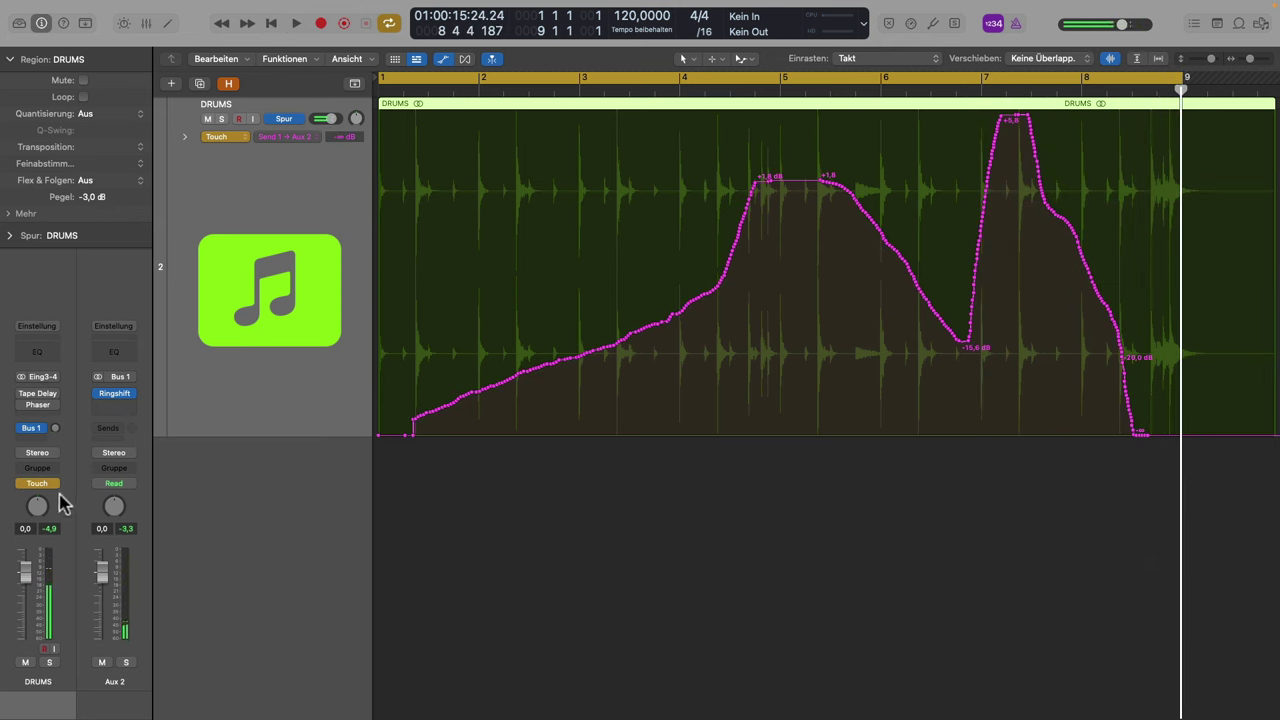
left_click(40, 484)
left_click(40, 472)
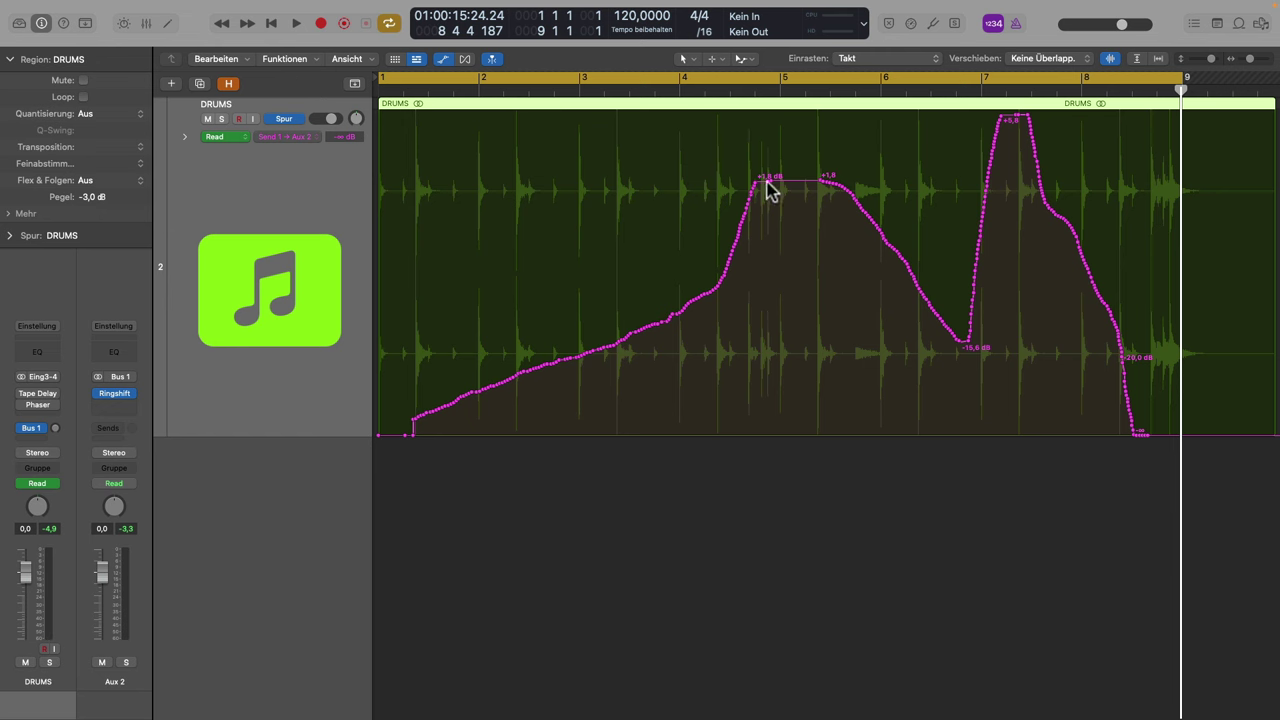
Replace the recorded send automation up to nearly bar 5 with a straight rise from -∞ dB at bar 1, and reshape the section after bar 5.
mouse_move(768, 184)
left_mouse_down()
mouse_move(752, 180)
mouse_move(549, 354)
mouse_move(380, 403)
mouse_move(381, 435)
left_mouse_up()
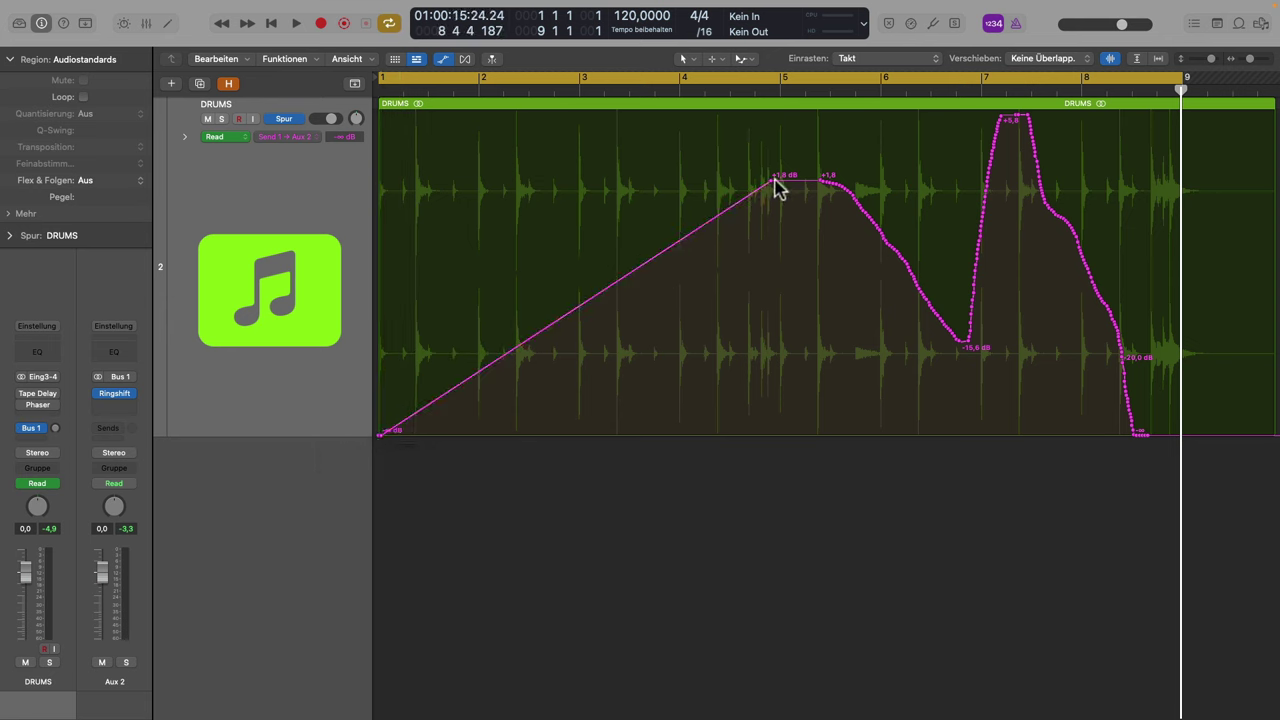
mouse_move(822, 188)
left_mouse_down()
mouse_move(943, 349)
mouse_move(978, 360)
left_mouse_up()
left_click_drag(890, 237, 1118, 180)
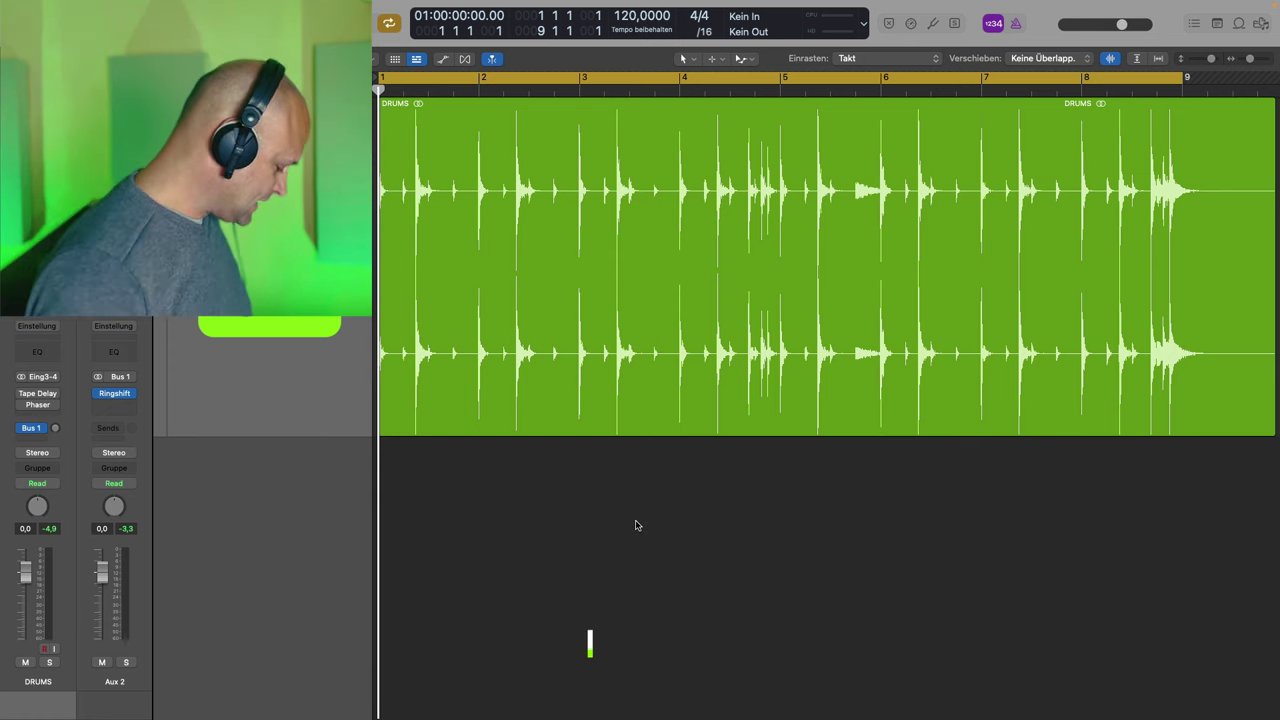
Show the mixer and rename the Aux 2 channel strip to Ringsh.
key("x")
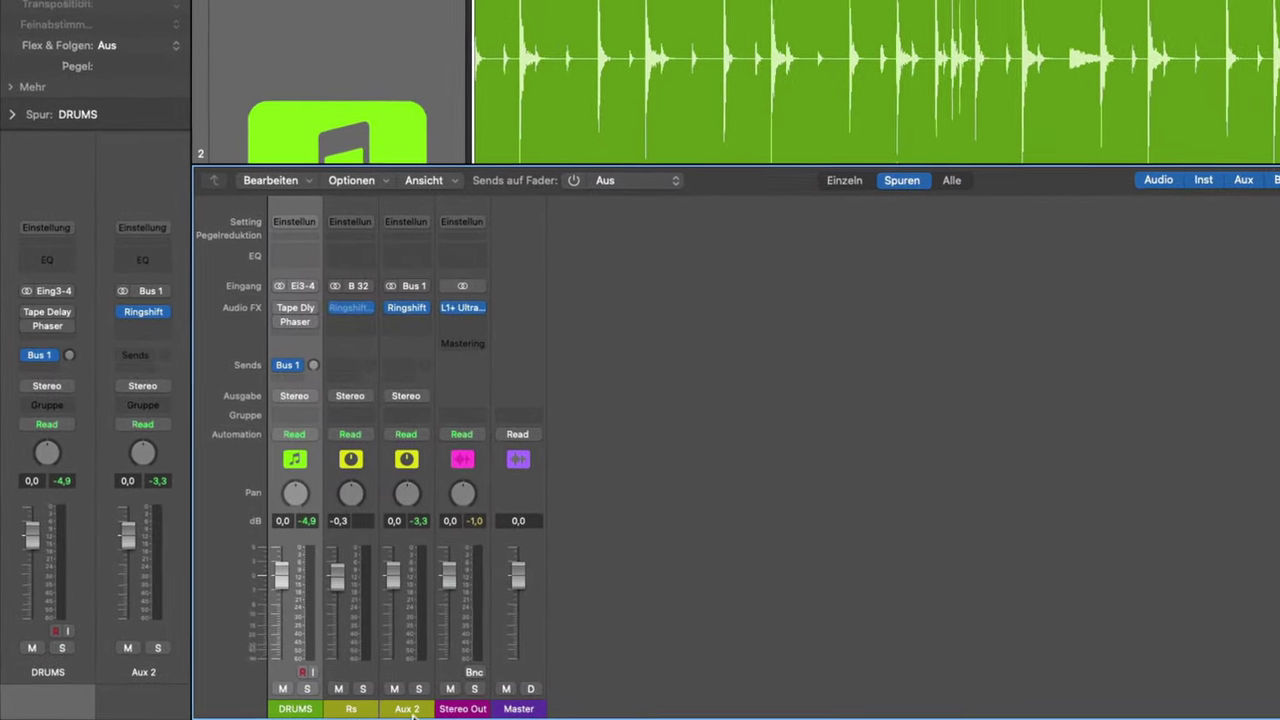
left_click(364, 711)
double_click(422, 708)
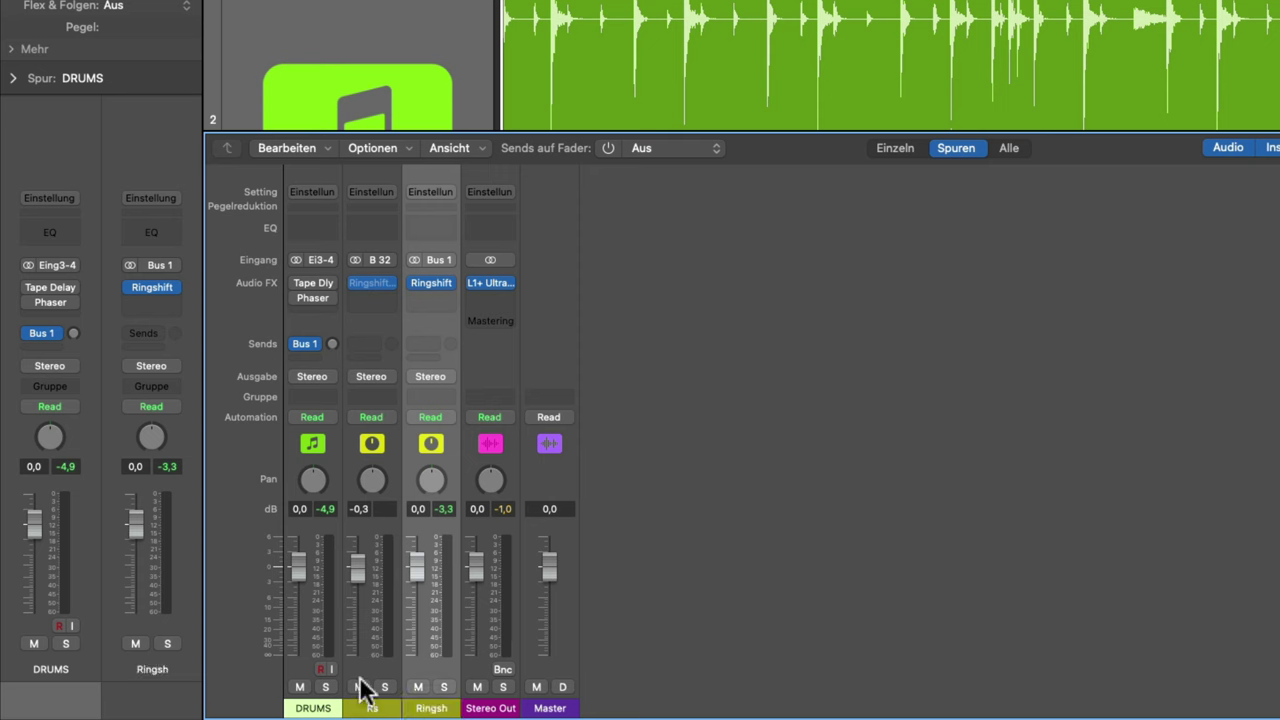
Create an arrangement track for the selected Ringsh channel strip and hide the mixer.
left_click(394, 147)
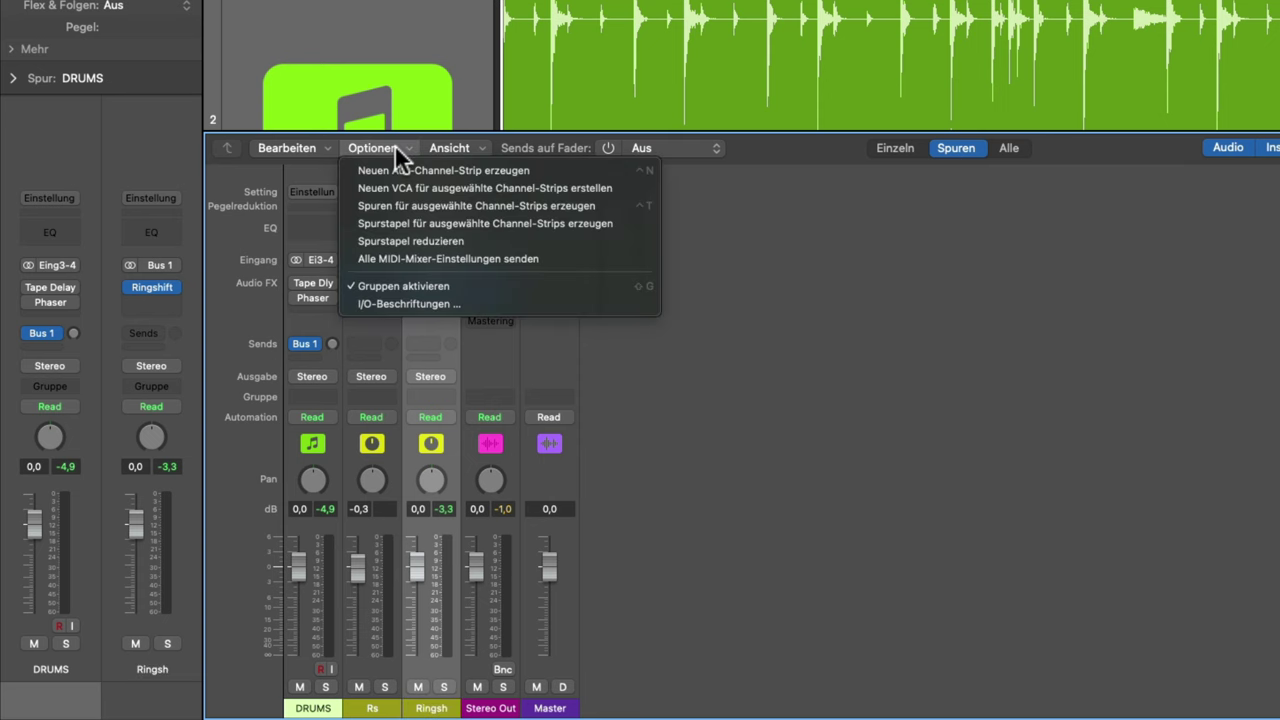
left_click(402, 205)
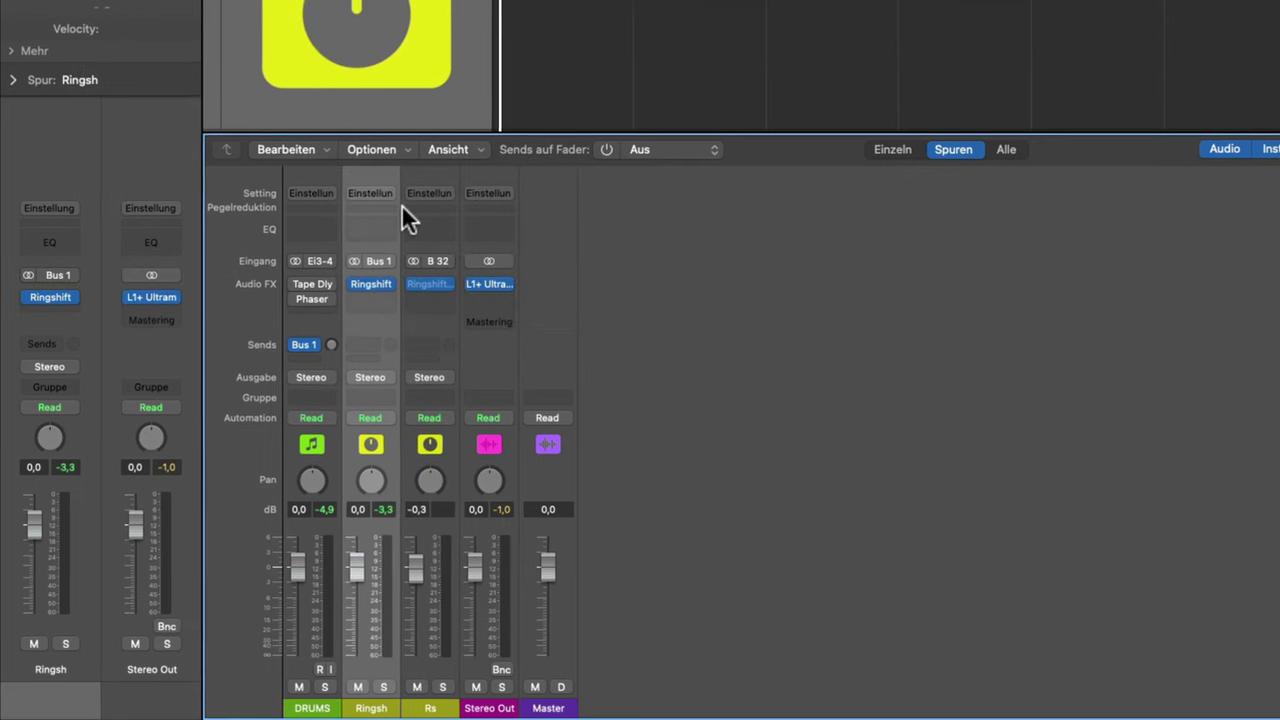
key("x")
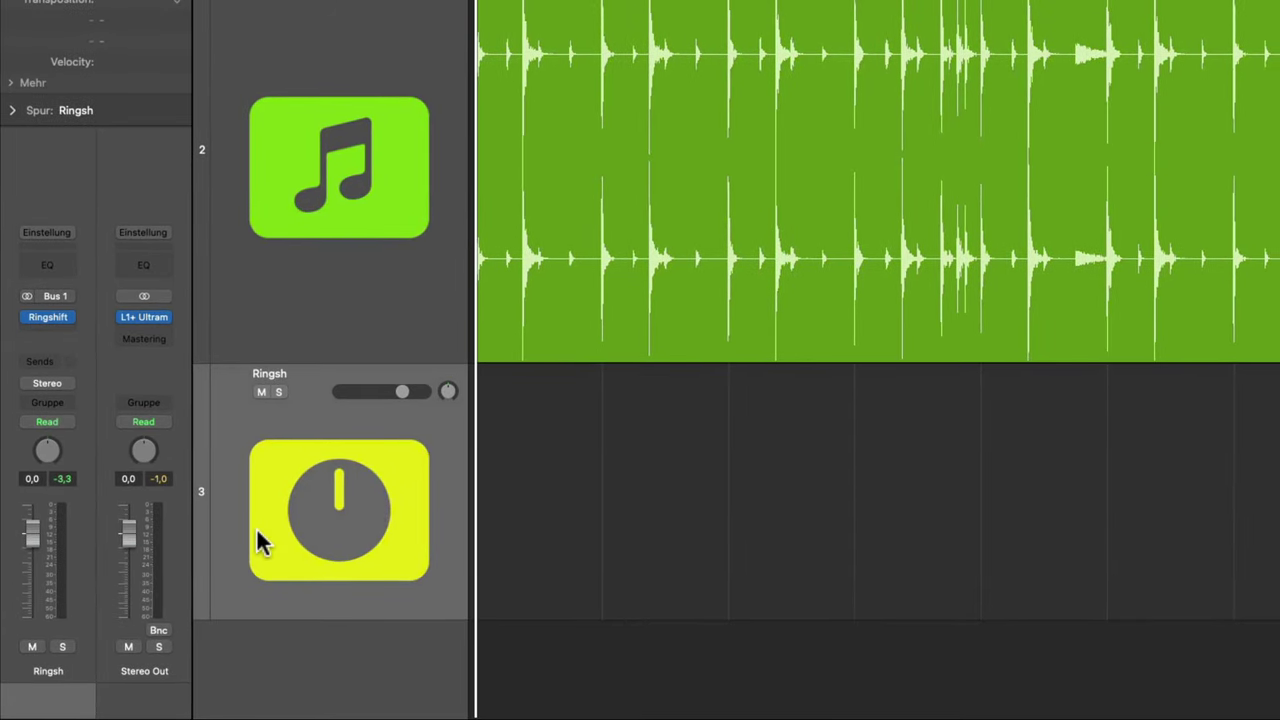
Lower the Ringsh fader to -∞ and draw volume automation points: +3.9 dB (bar 2), -40.7 dB (bar 4), +6.0 dB (bar 5), -∞ (bar 6).
left_click_drag(36, 535, 42, 714)
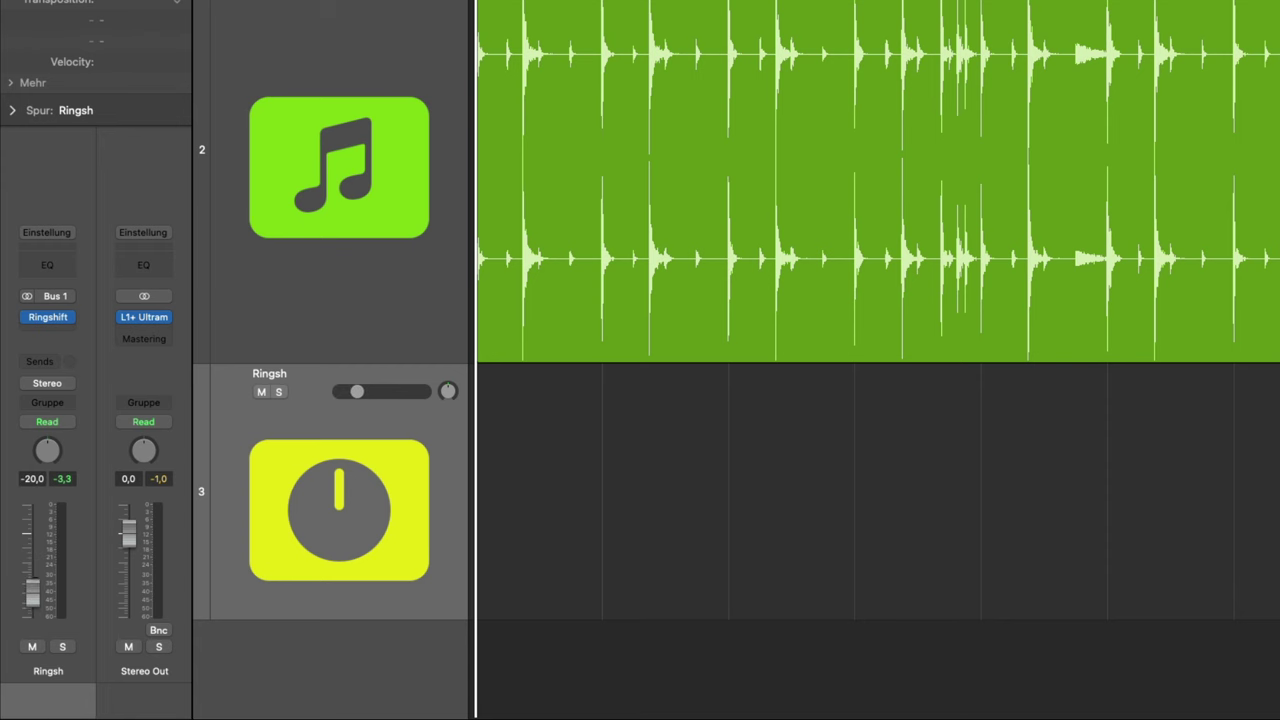
key("a")
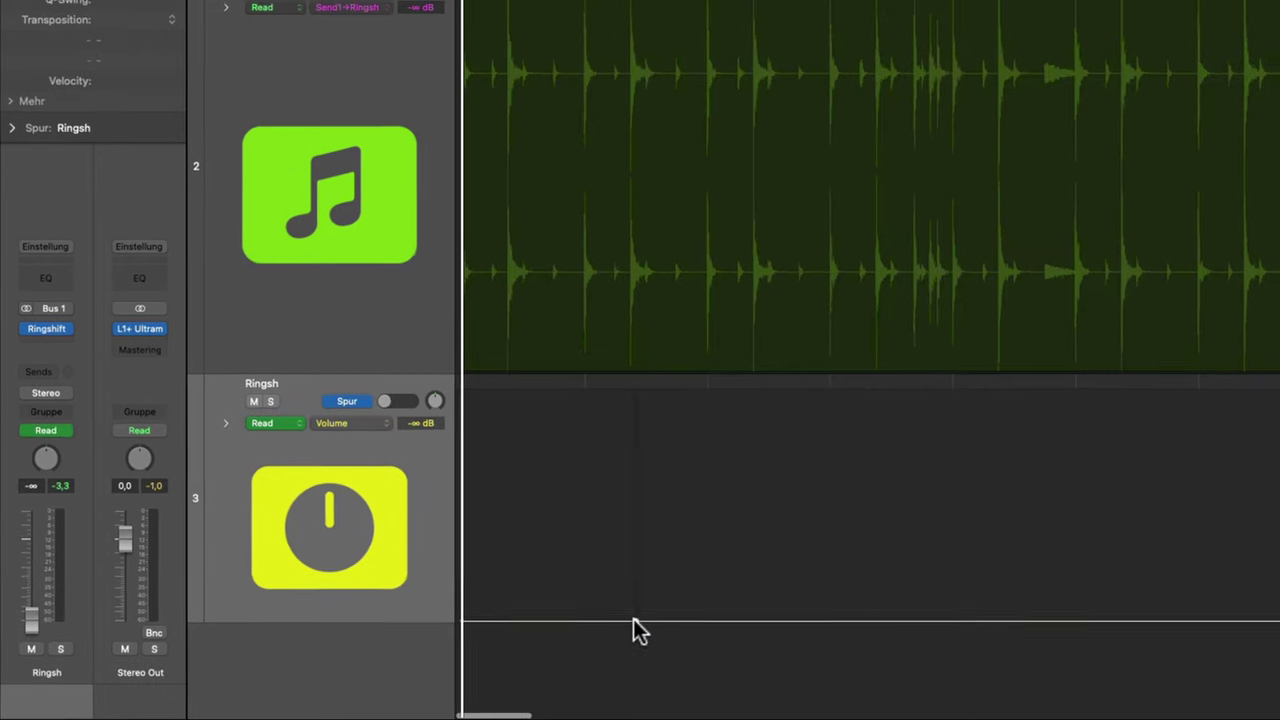
left_click(655, 611)
left_click_drag(655, 611, 611, 433)
left_click_drag(769, 458, 699, 629)
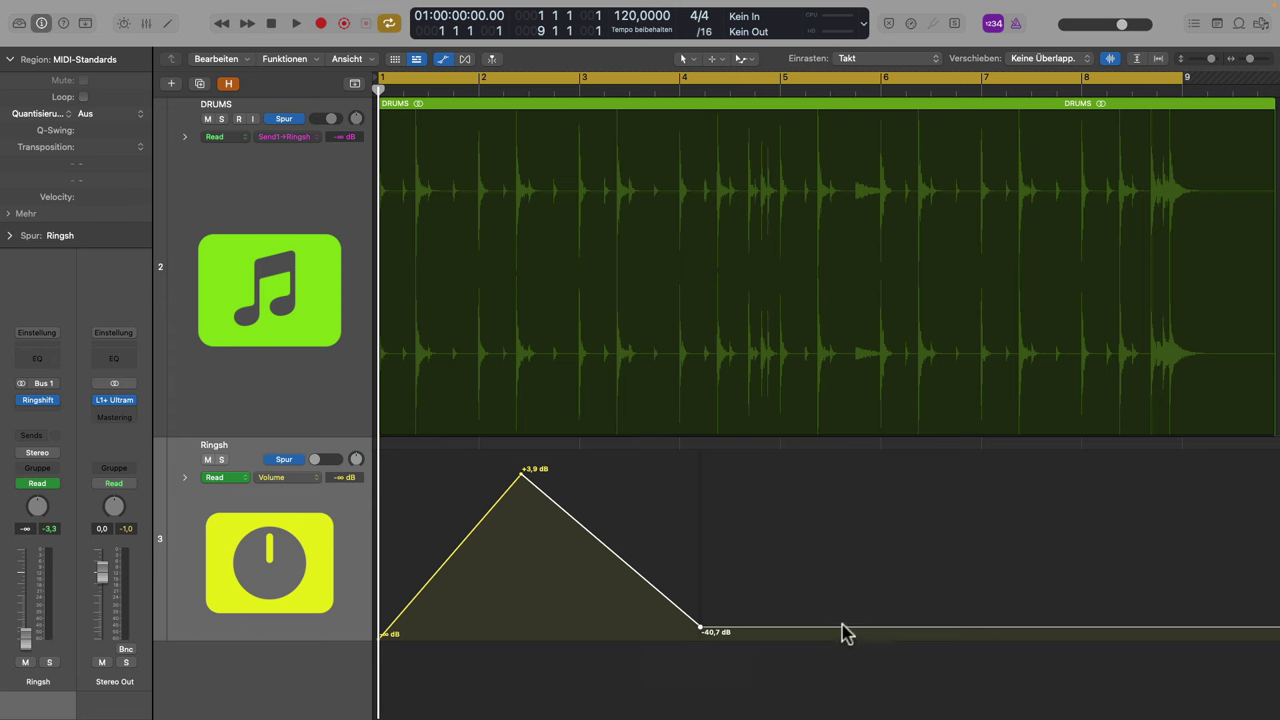
left_click_drag(842, 628, 790, 457)
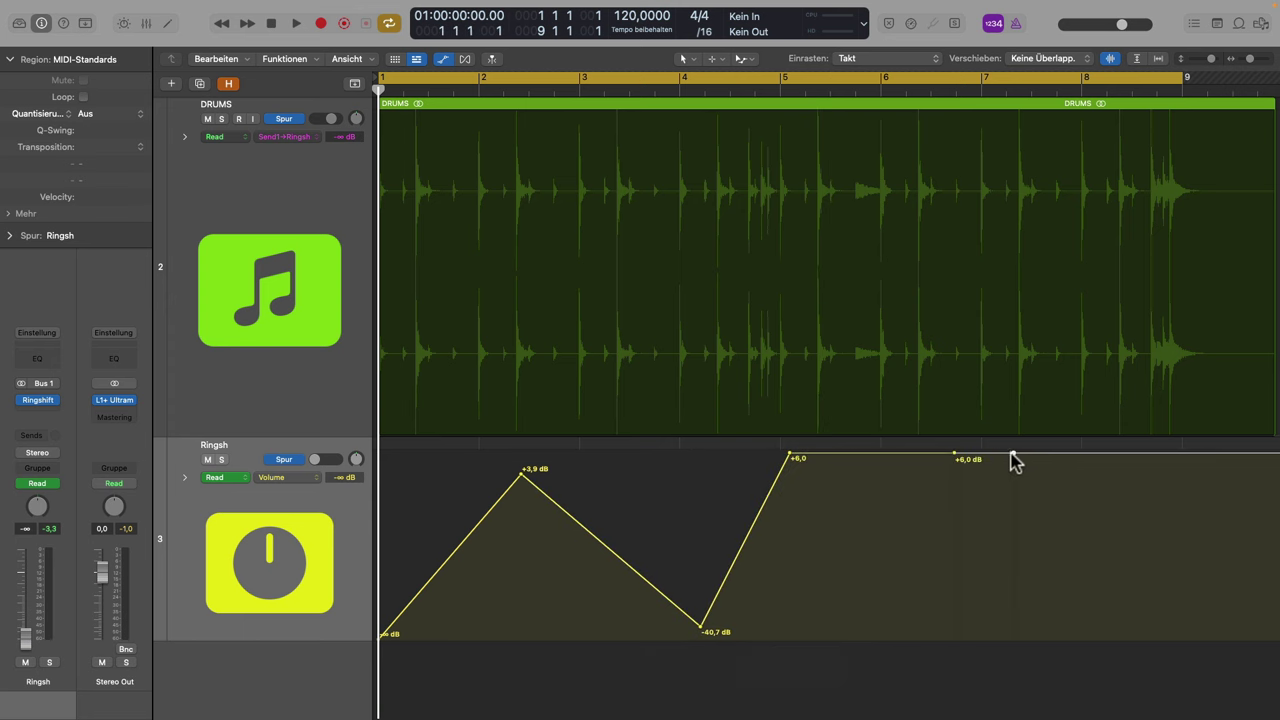
left_click_drag(1013, 458, 1020, 654)
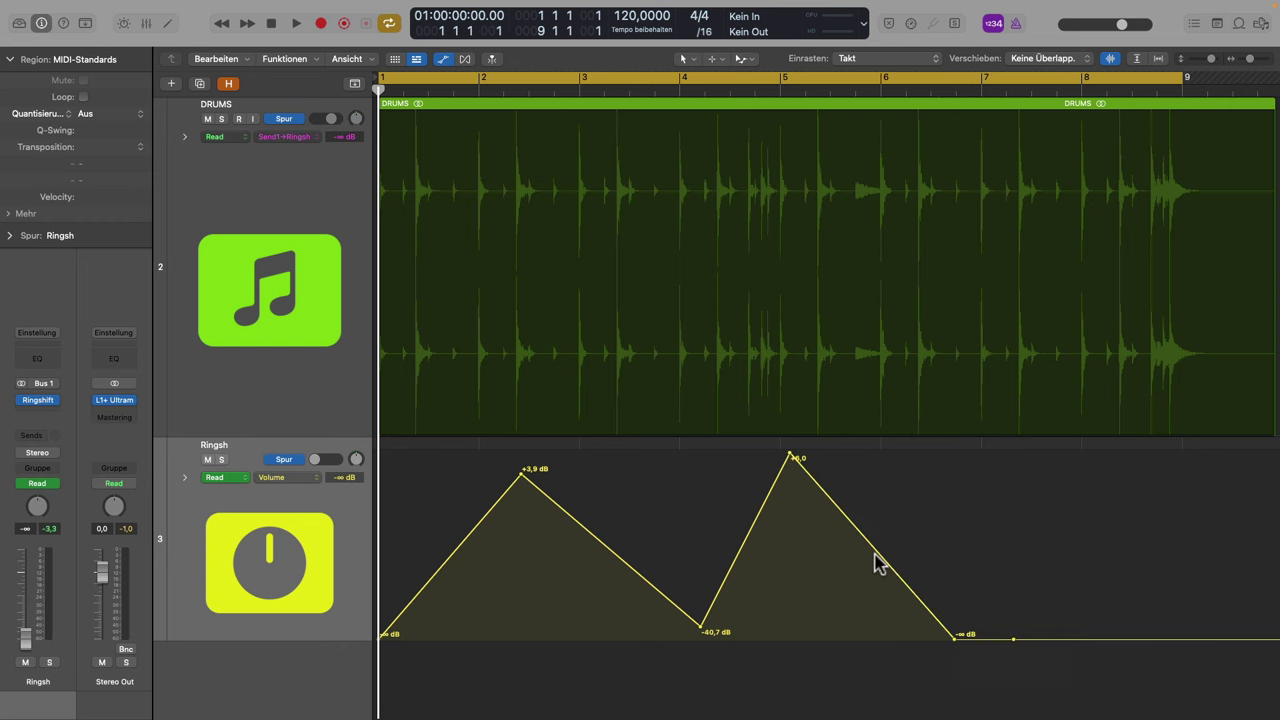
Bend both slopes of the second Ringsh volume peak into curves, and play the loop with the DRUMS send at 0.0 dB.
left_click_drag(898, 575, 928, 534)
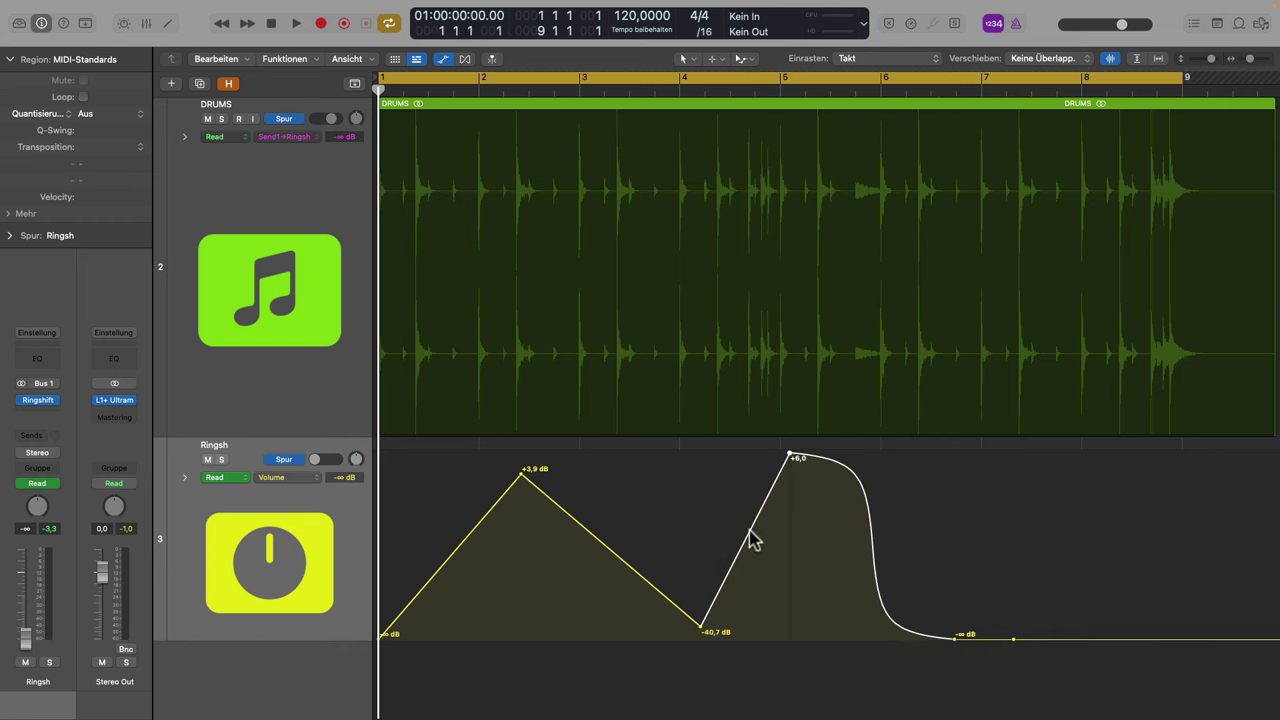
left_click_drag(752, 535, 740, 524)
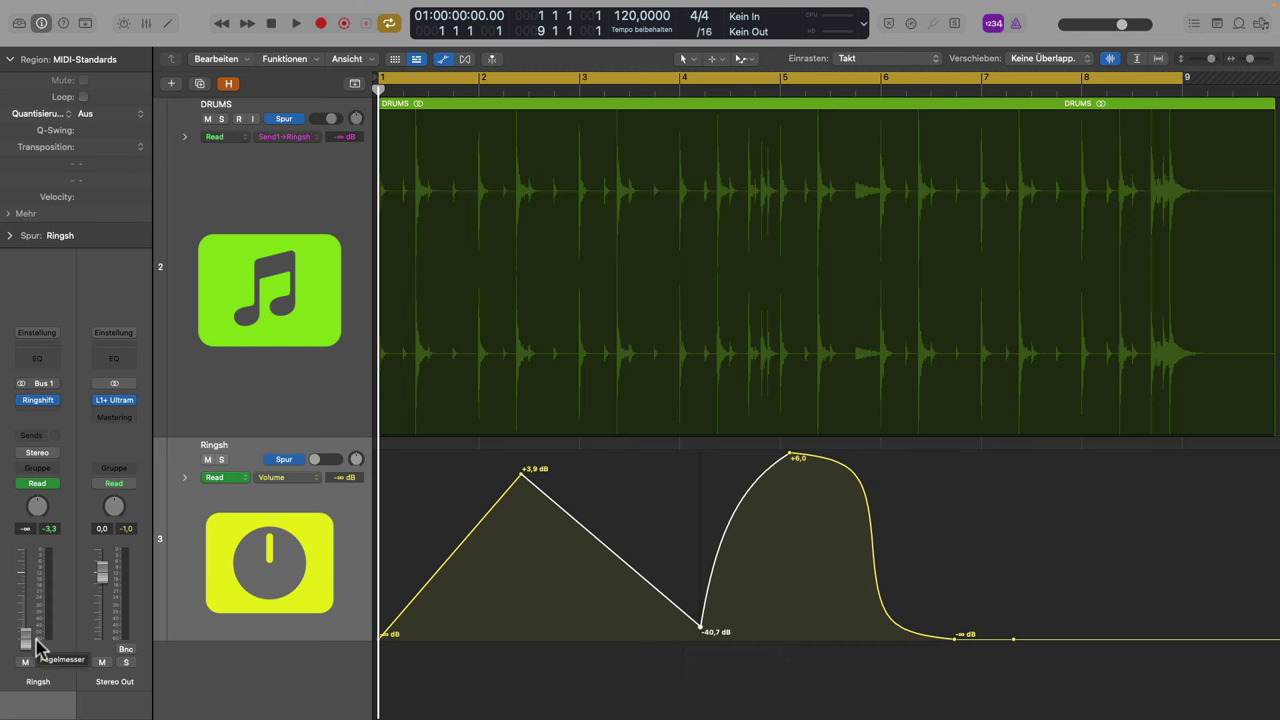
key("space")
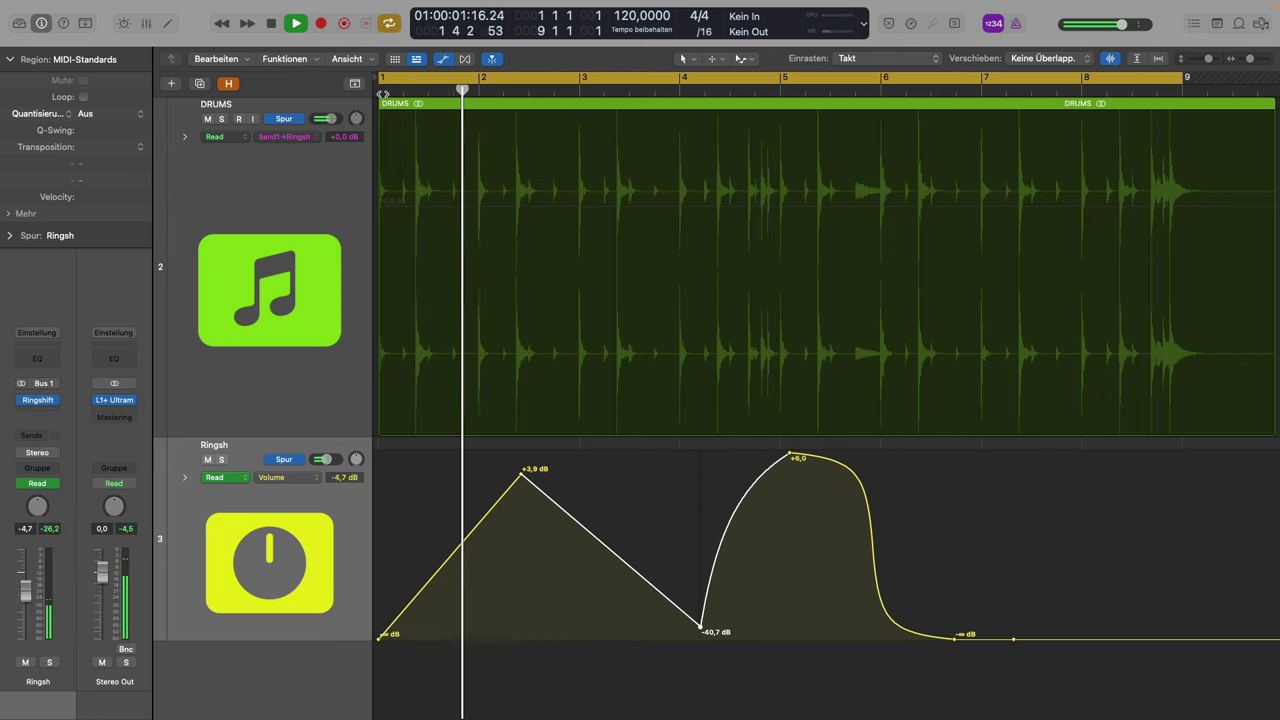